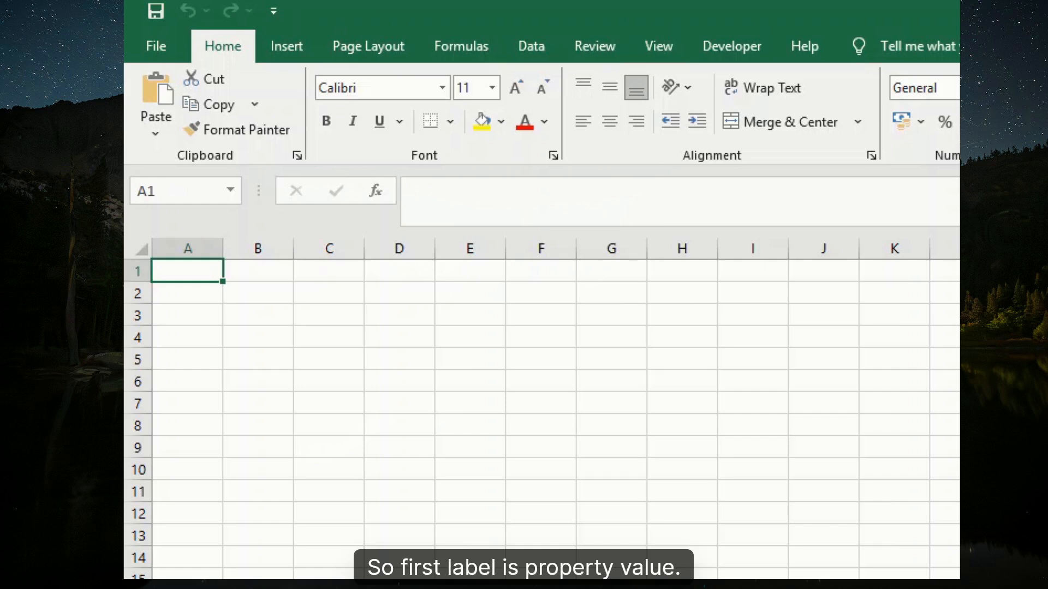
# - Enter the labels "Property Value" in A1 and "Loan Amount" in A2
pyautogui.write('Propert')
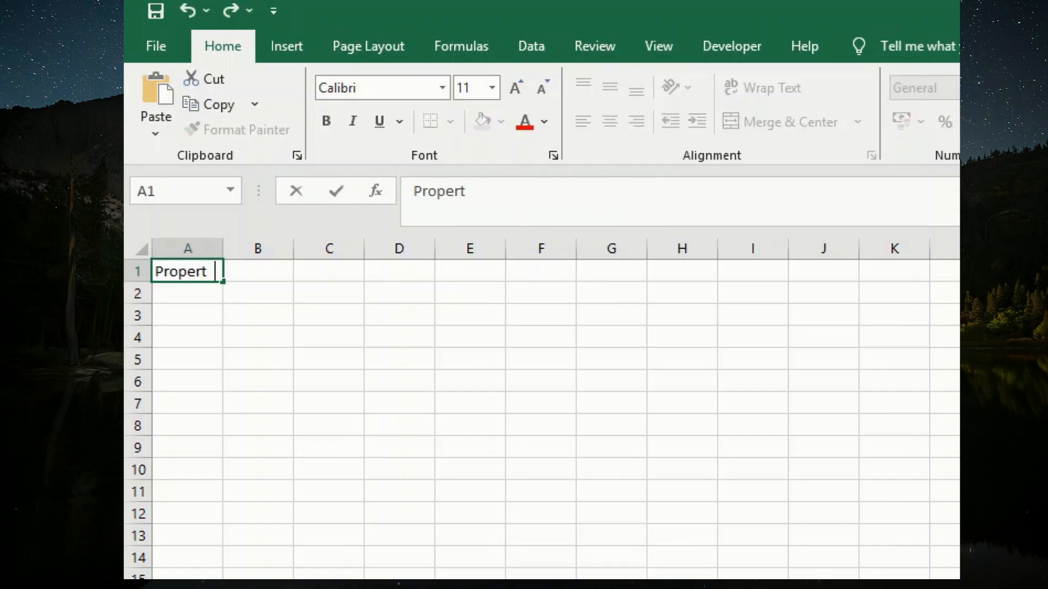
pyautogui.write('y Value')
pyautogui.press('Return')
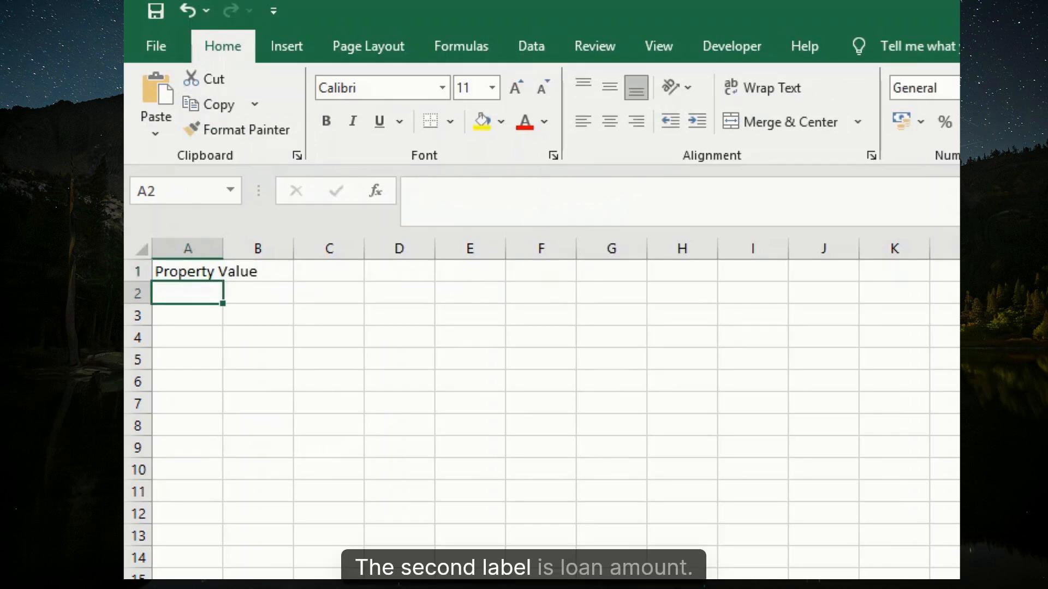
pyautogui.write('Lo')
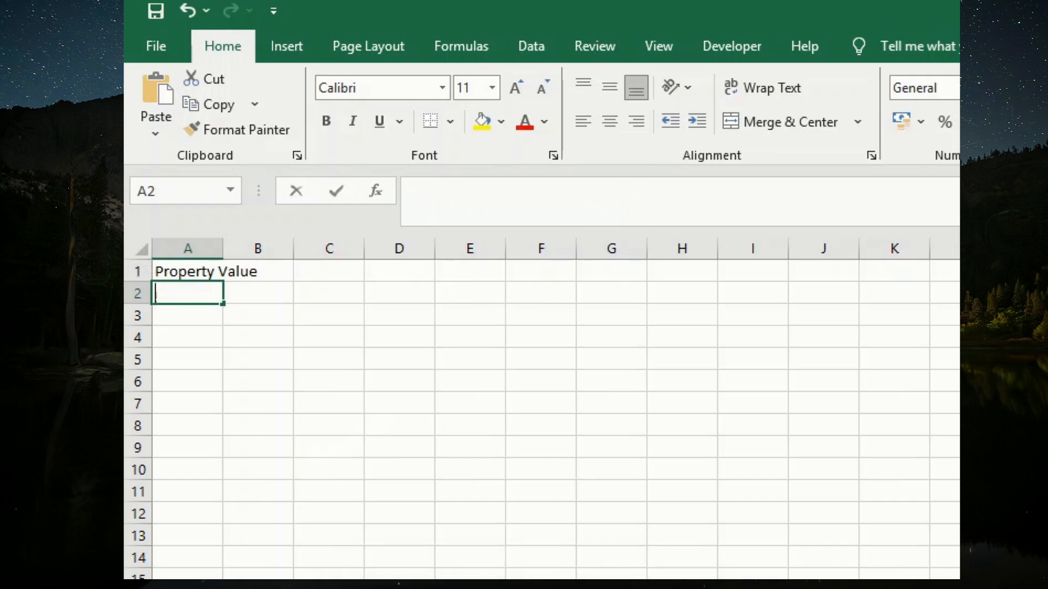
pyautogui.write('an')
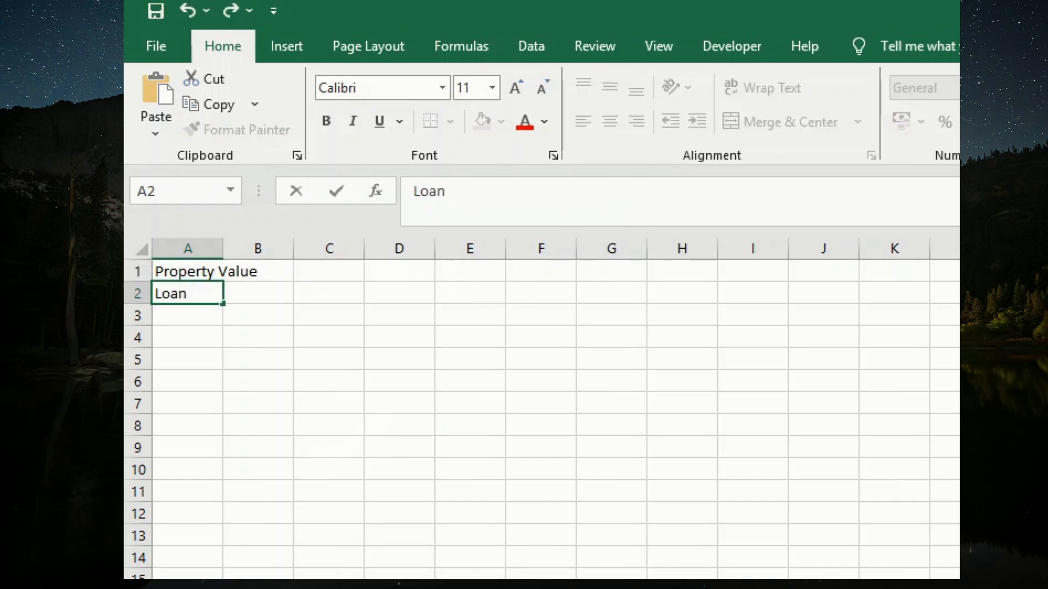
pyautogui.write(' Amount')
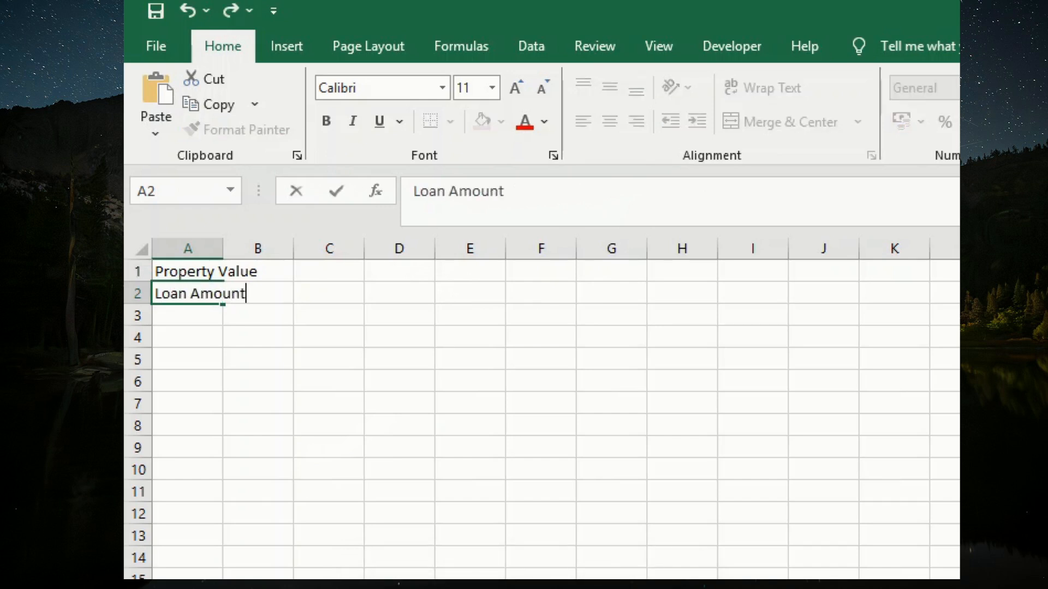
pyautogui.press('Return')
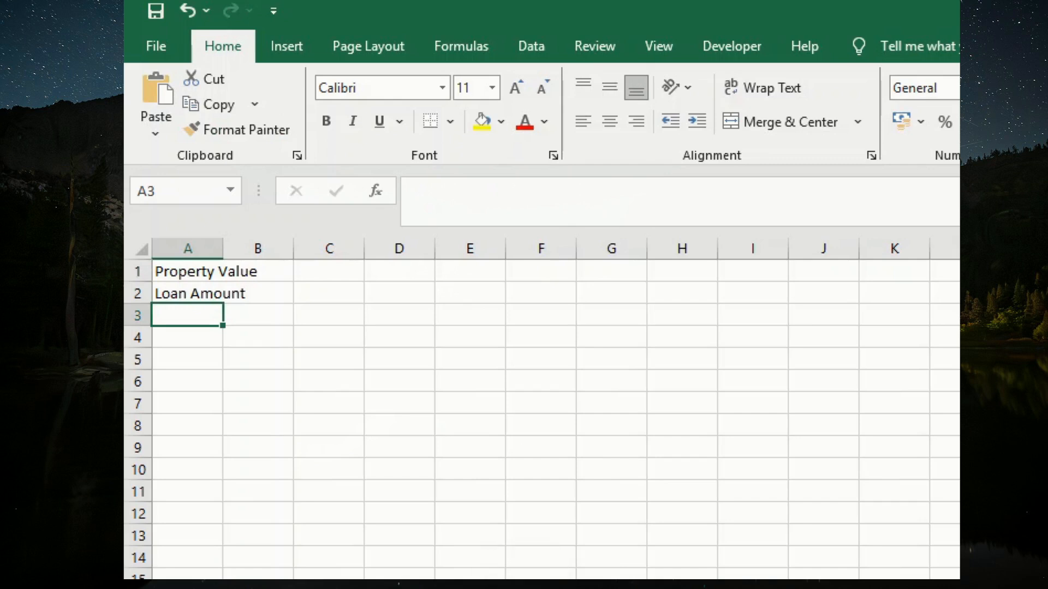
# - Enter the label "Loan to Value (%)" in A3 and fit column A's width to its contents
pyautogui.write('Loan')
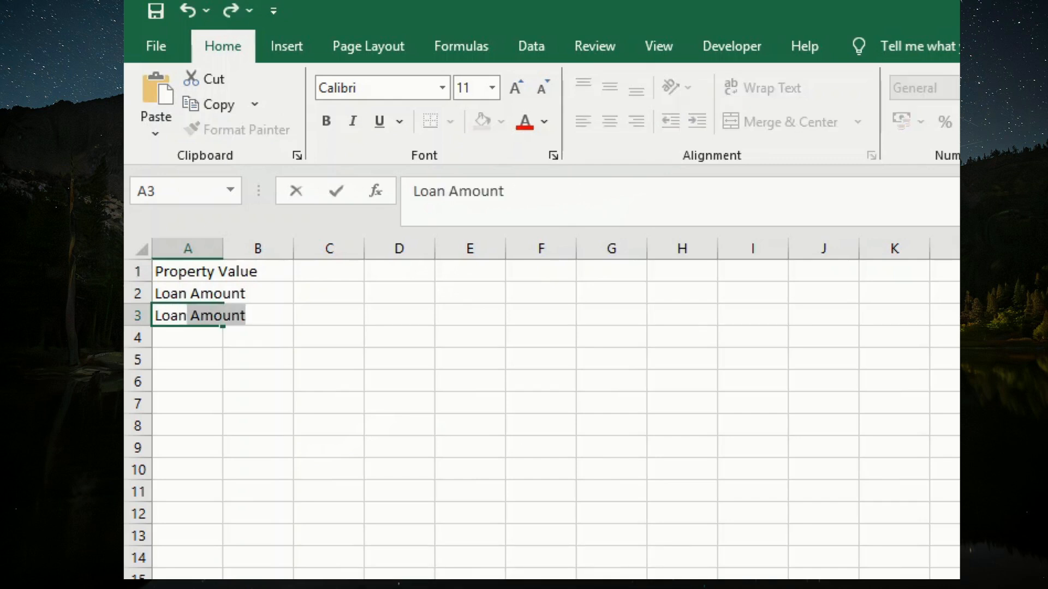
pyautogui.write(' to Val')
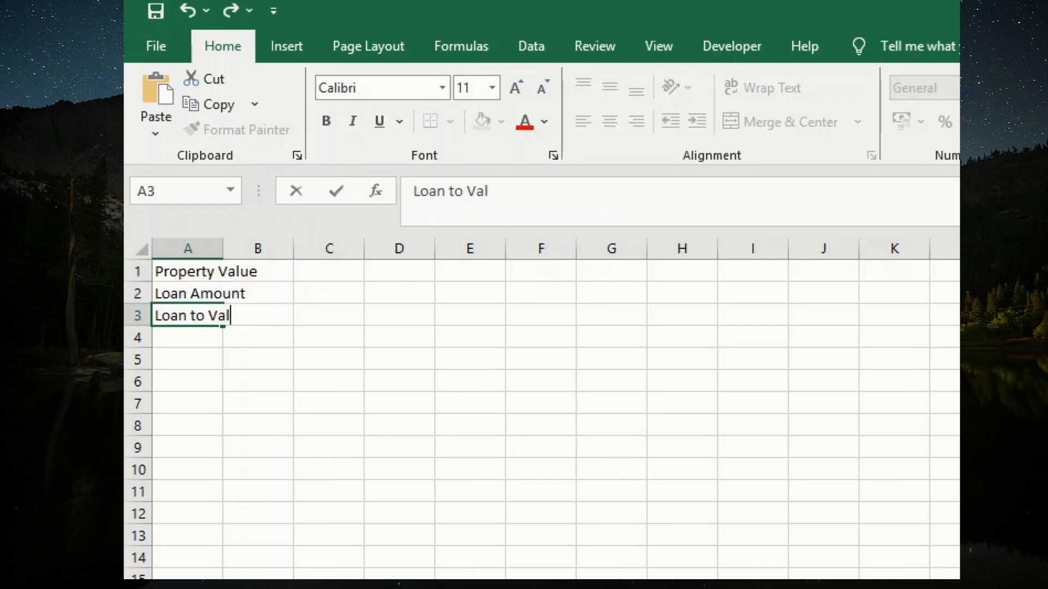
pyautogui.write('ue (')
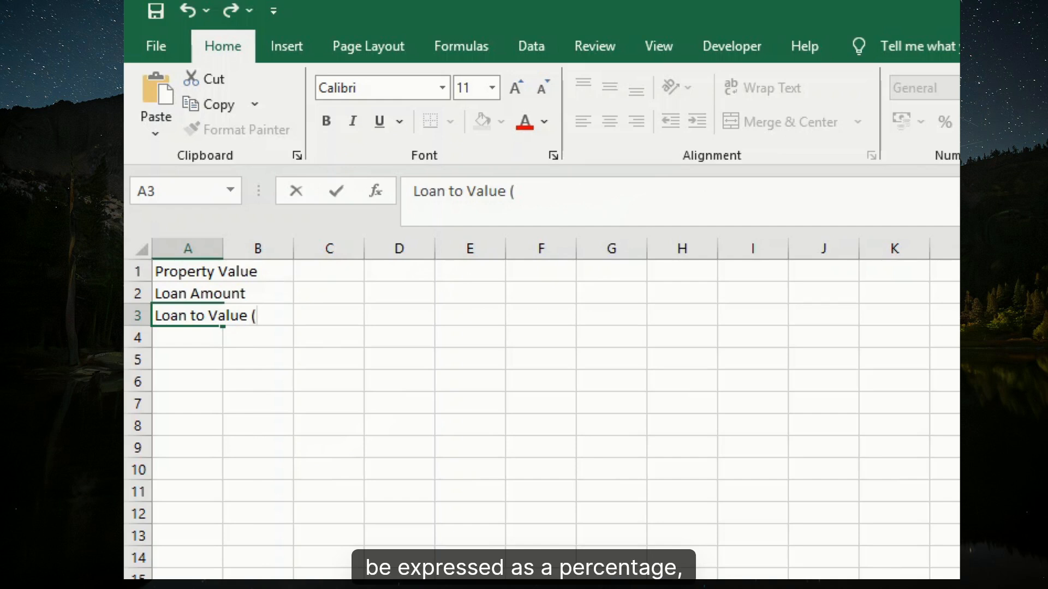
pyautogui.write('%)')
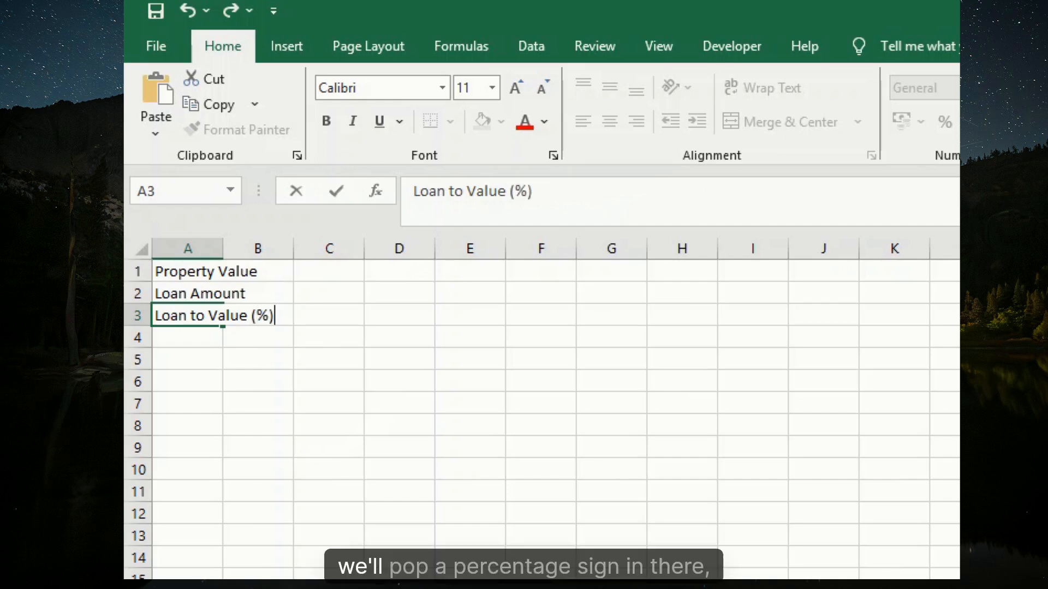
pyautogui.hotkey('ctrl', 'Return')
pyautogui.click(187, 337)
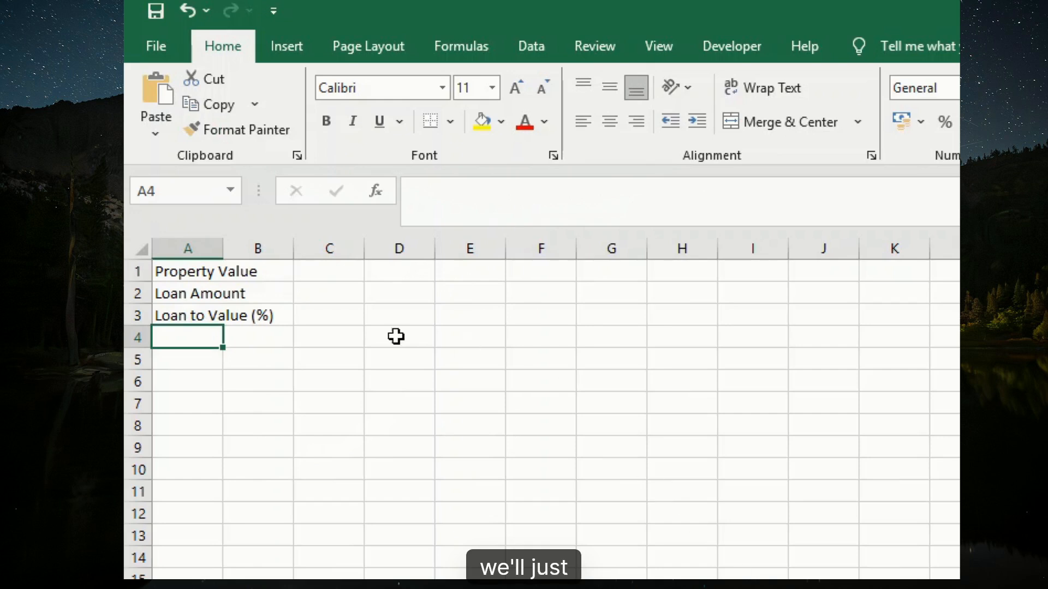
pyautogui.doubleClick(221, 249)
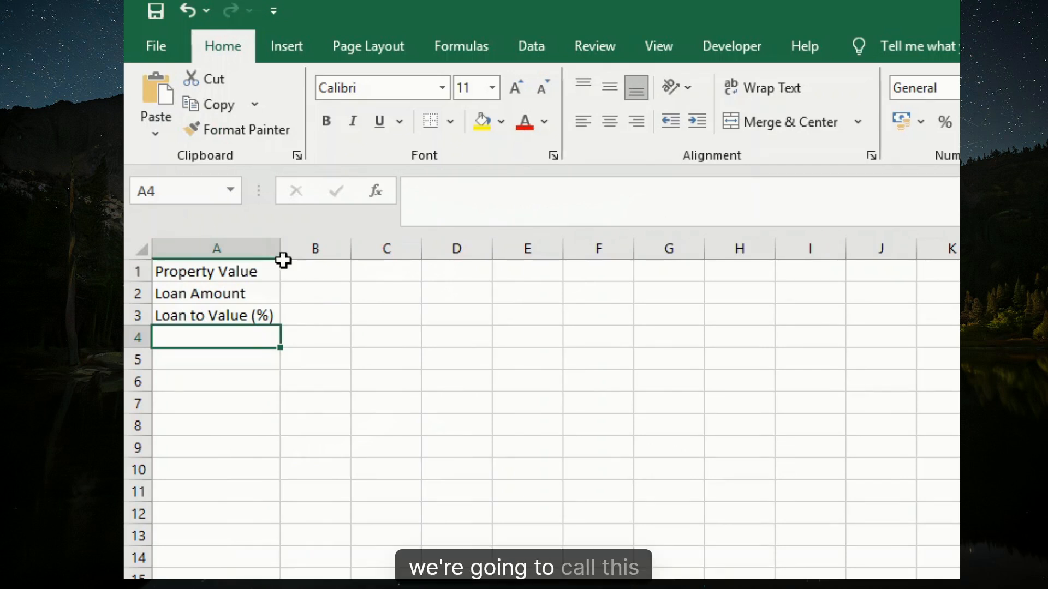
# - Enter 800000 as the property value in B1 and 600000 as the loan amount in B2
pyautogui.click(302, 269)
pyautogui.write('8')
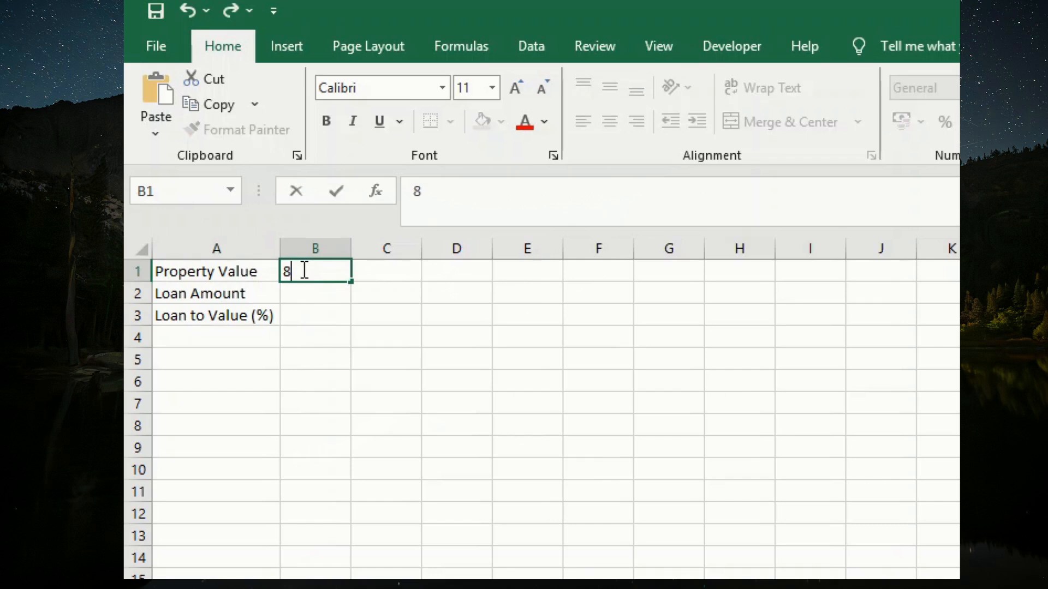
pyautogui.write('00000')
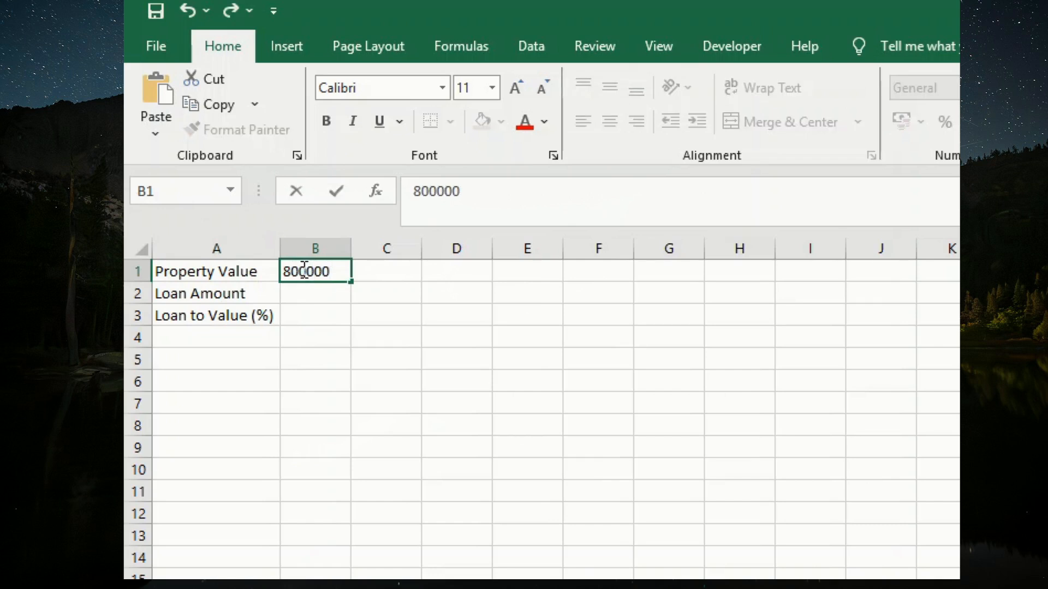
pyautogui.press('Return')
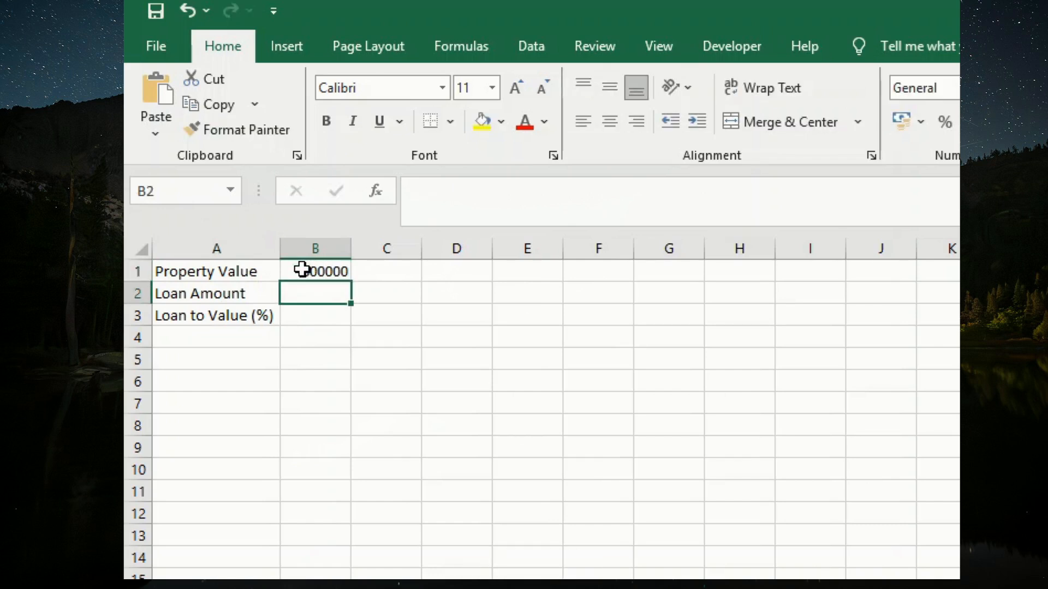
pyautogui.press('F2')
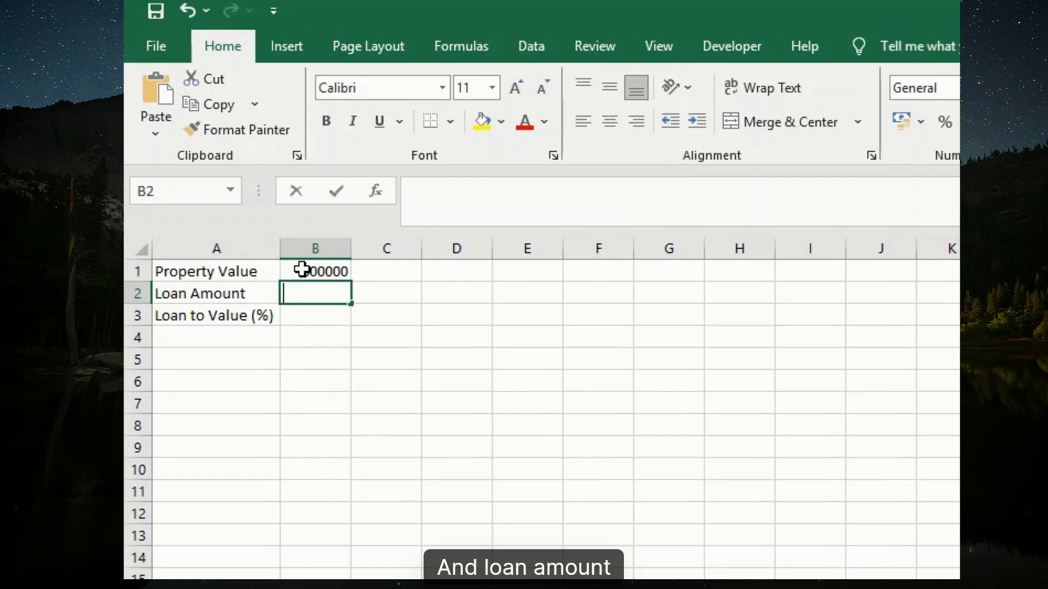
pyautogui.write('600000')
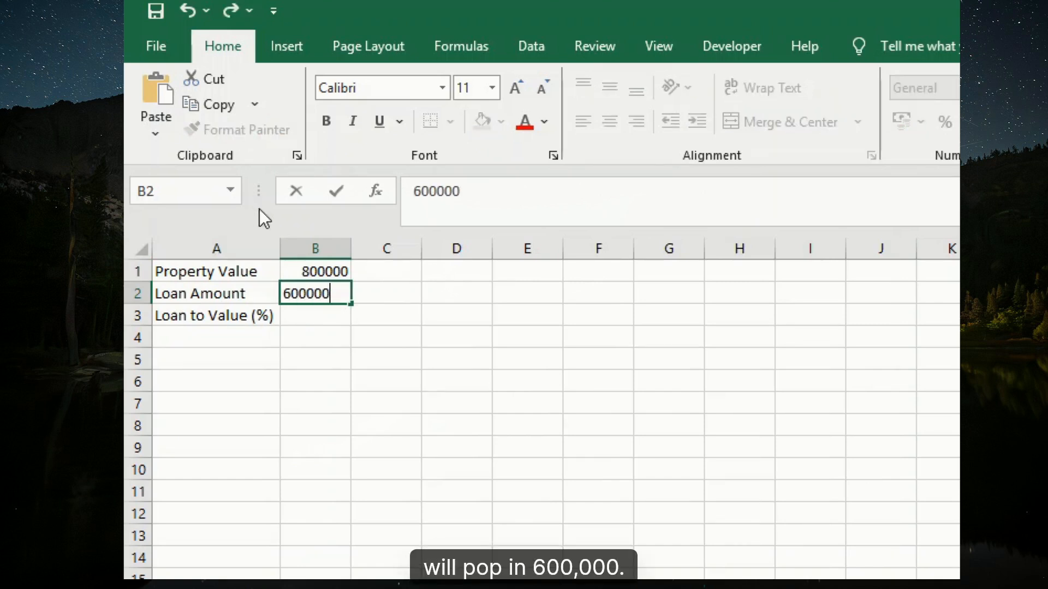
pyautogui.press('Return')
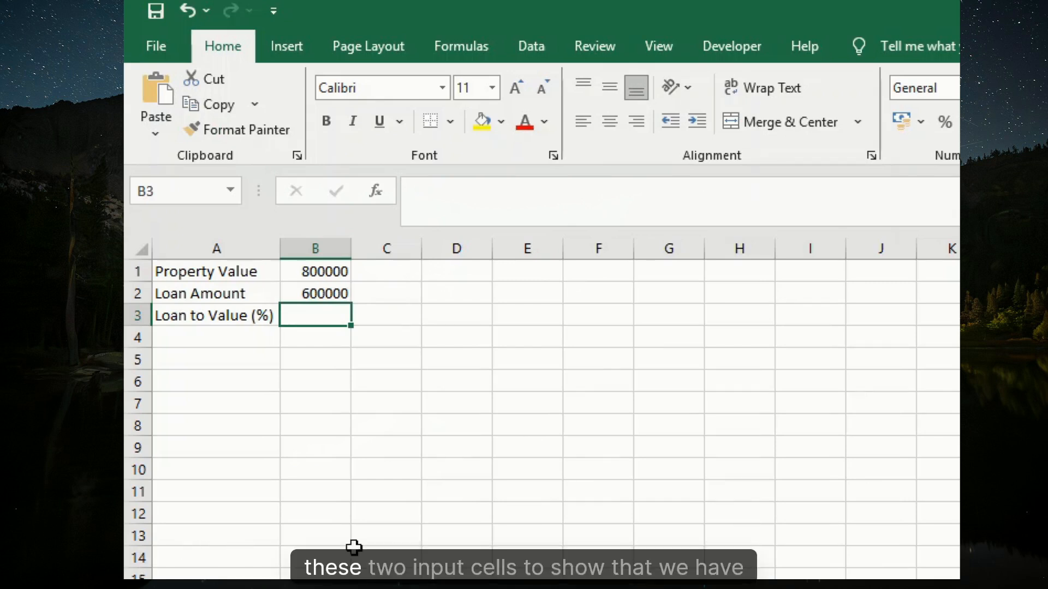
# - Format the input cells B1:B2 as numbers with a thousands separator and two decimal places
pyautogui.click(312, 274)
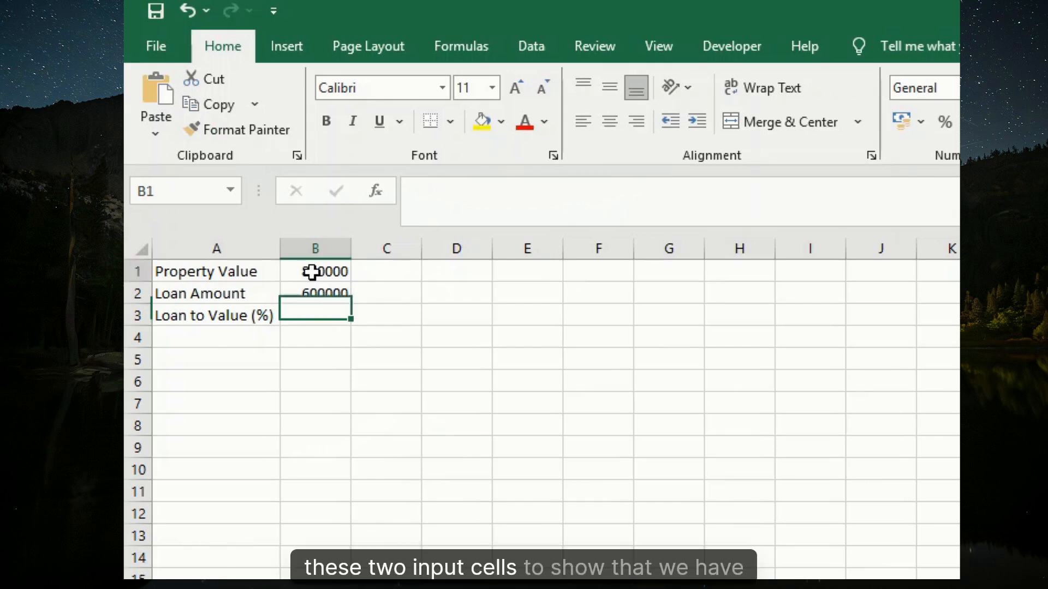
pyautogui.moveTo(312, 275); pyautogui.dragTo(312, 295)
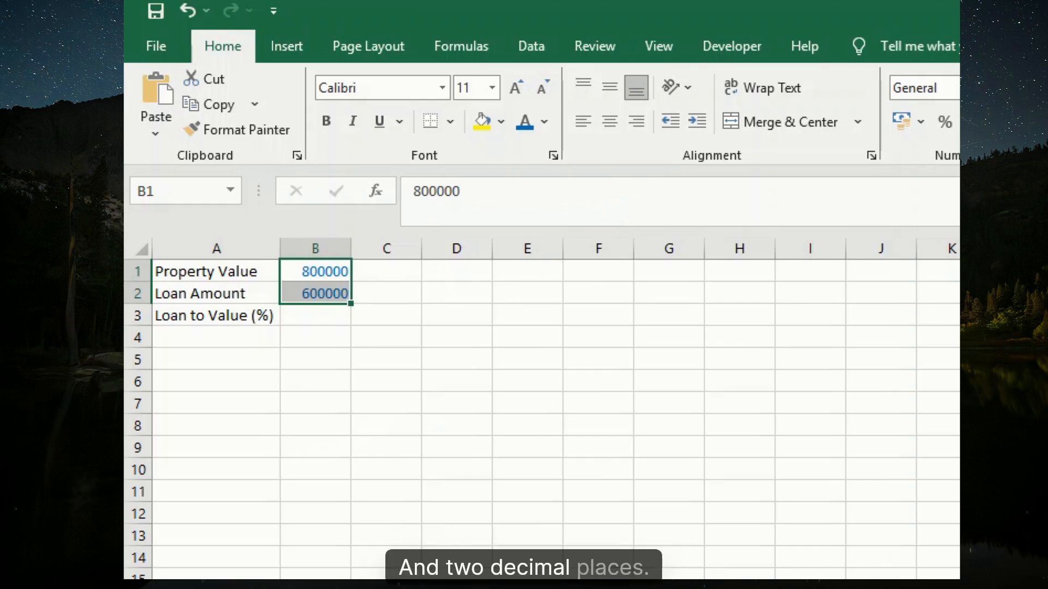
pyautogui.hotkey('ctrl', 'shift', '1')
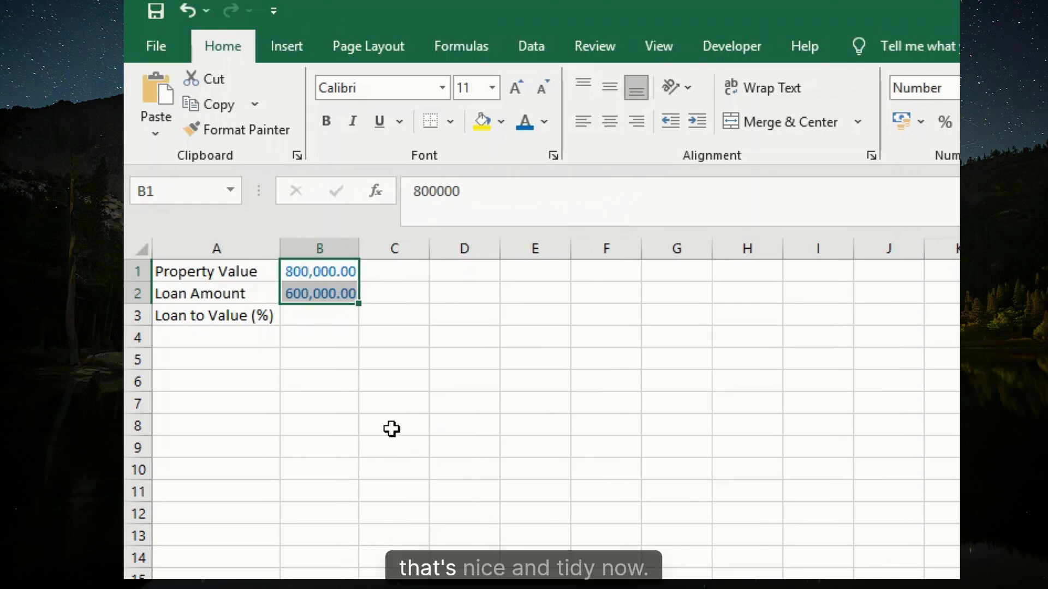
# - Enter the formula =B2/B1 in B3 to divide the loan amount by the property value
pyautogui.click(326, 317)
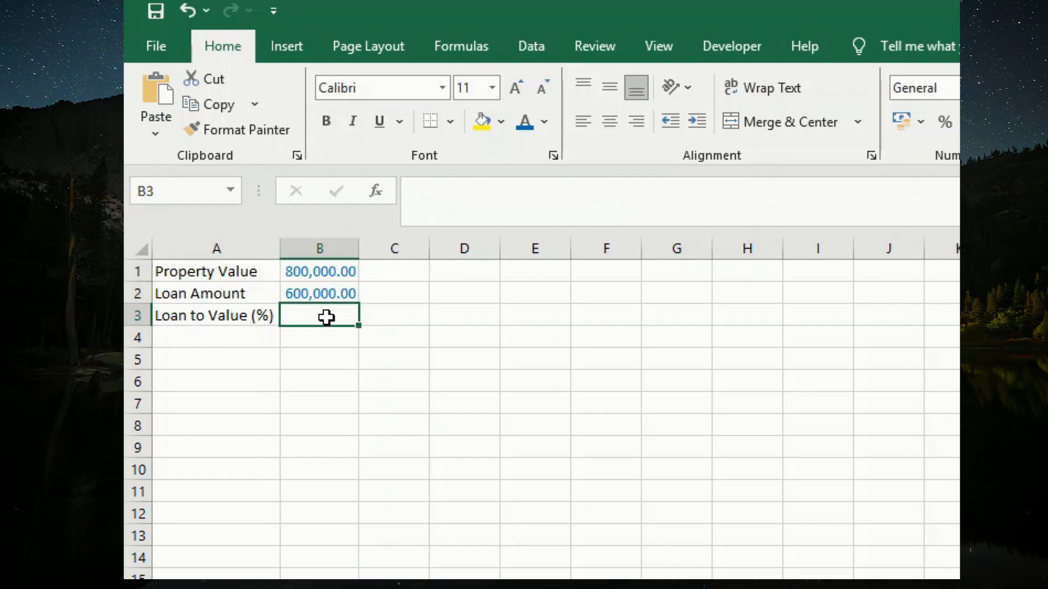
pyautogui.click(415, 316)
pyautogui.click(336, 315)
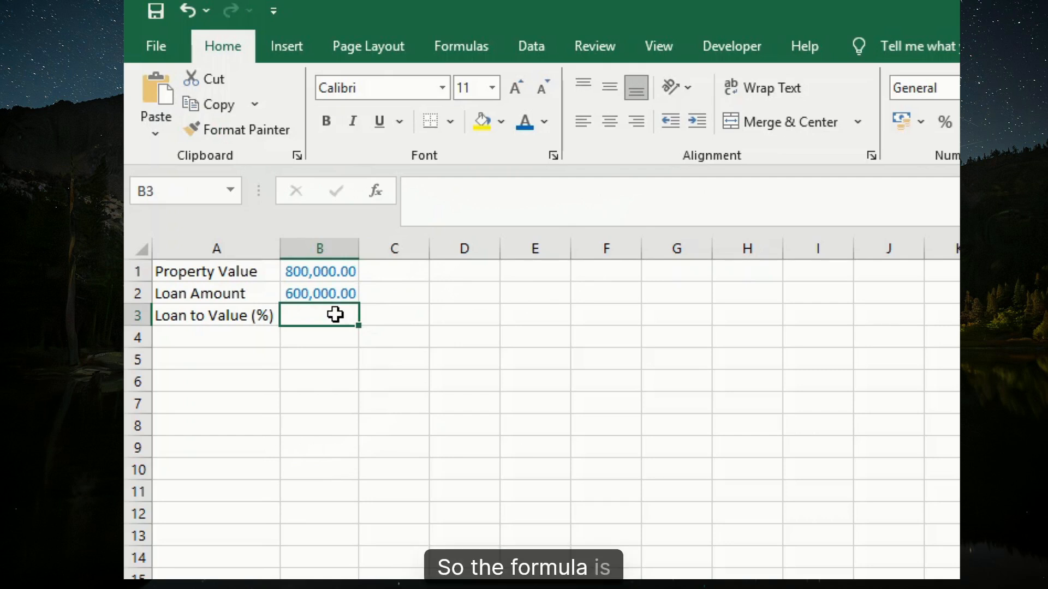
pyautogui.write('=')
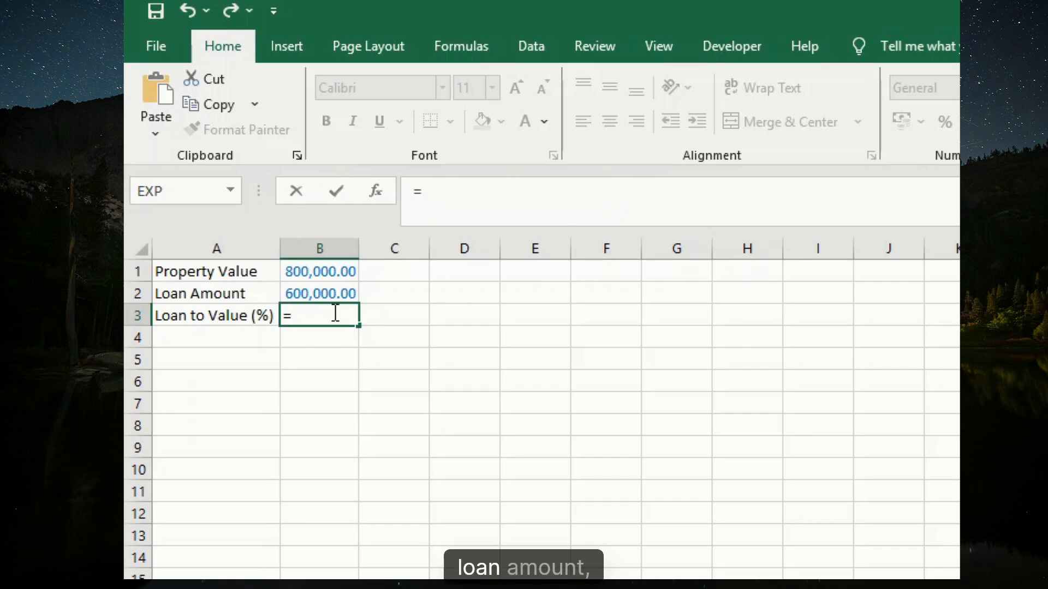
pyautogui.click(320, 291)
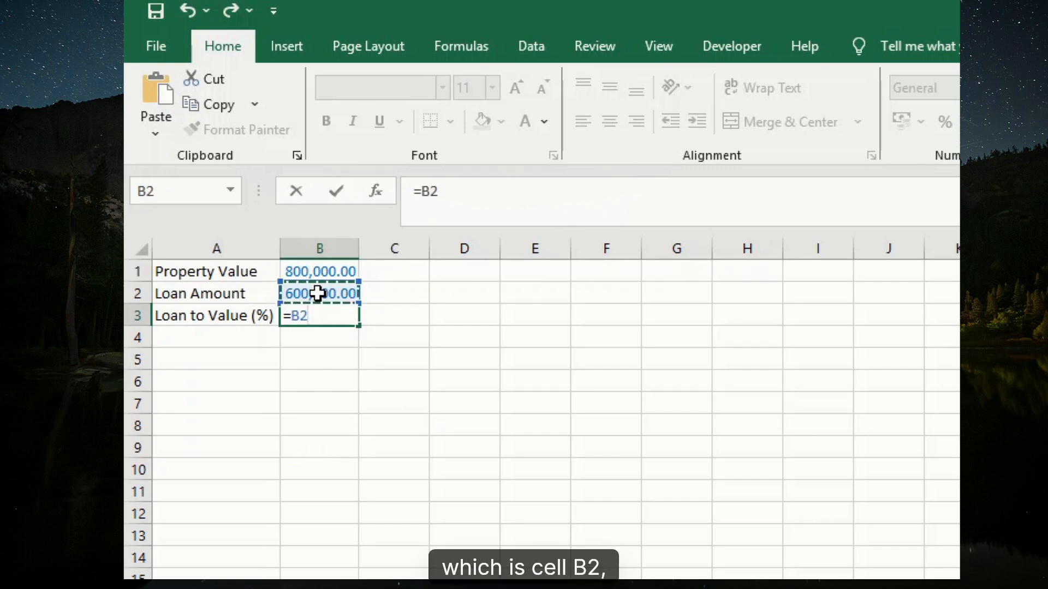
pyautogui.write('/')
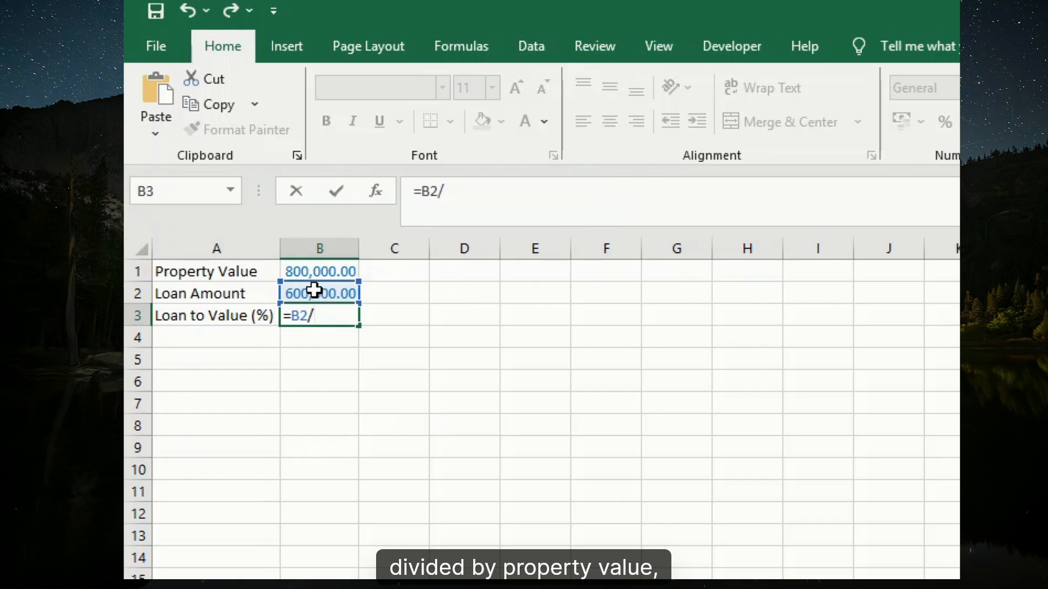
pyautogui.click(312, 272)
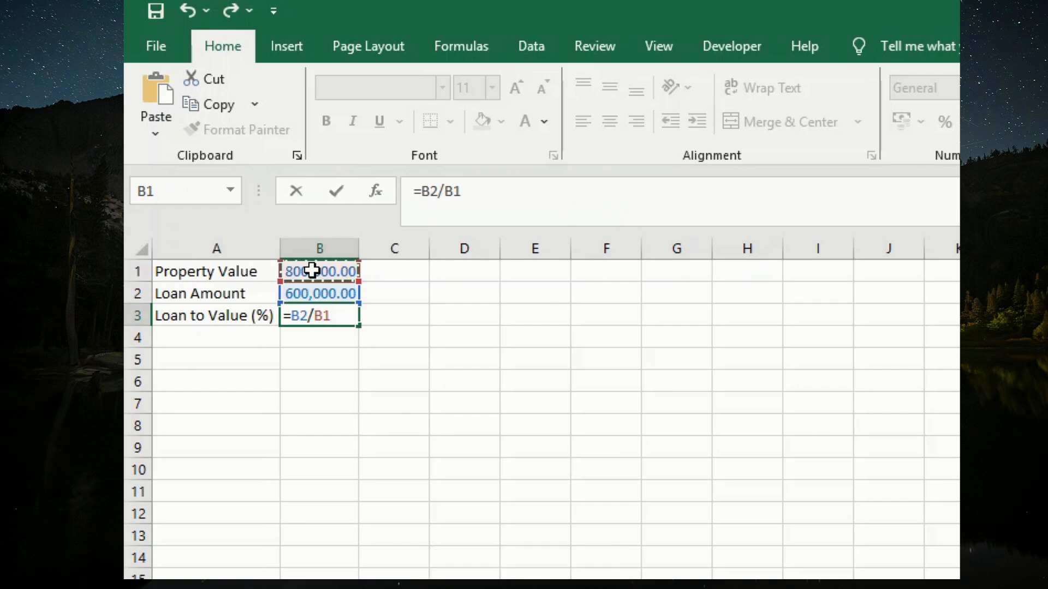
pyautogui.press('Return')
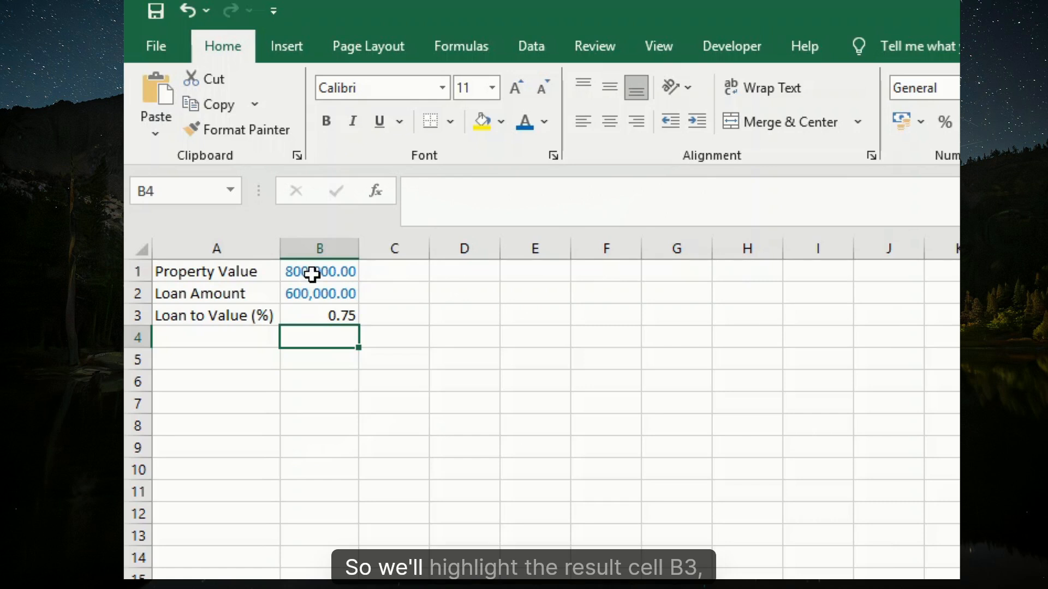
# - Format the loan-to-value result in B3 as a percentage
pyautogui.click(315, 315)
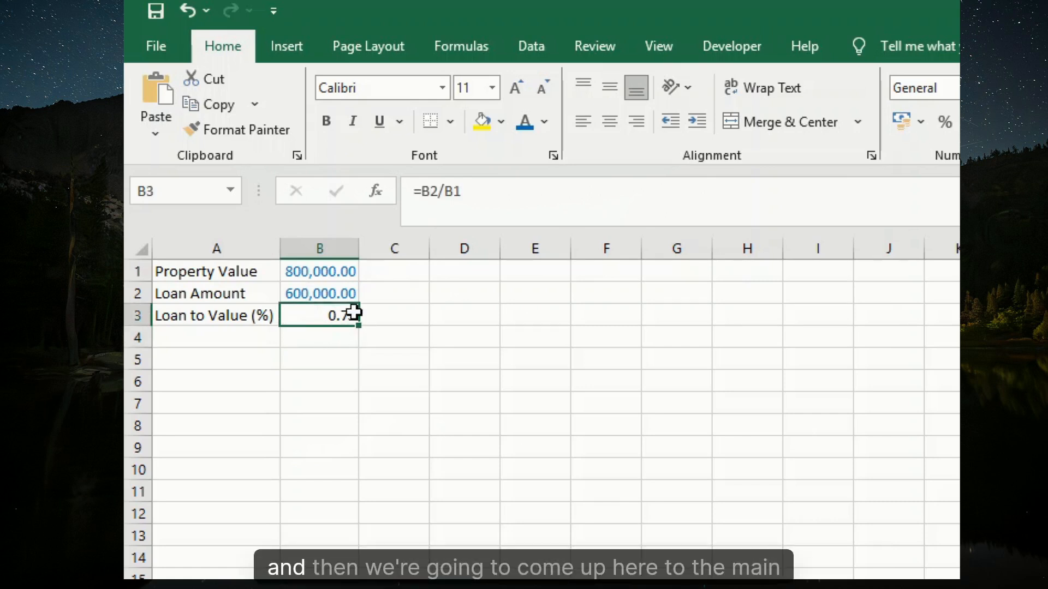
pyautogui.click(944, 124)
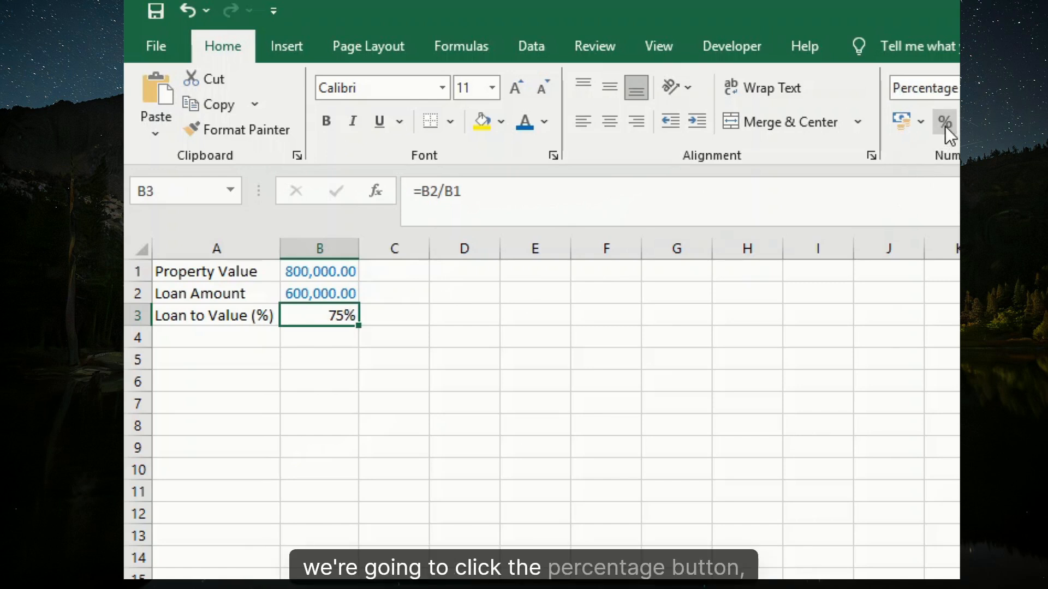
pyautogui.press('Return')
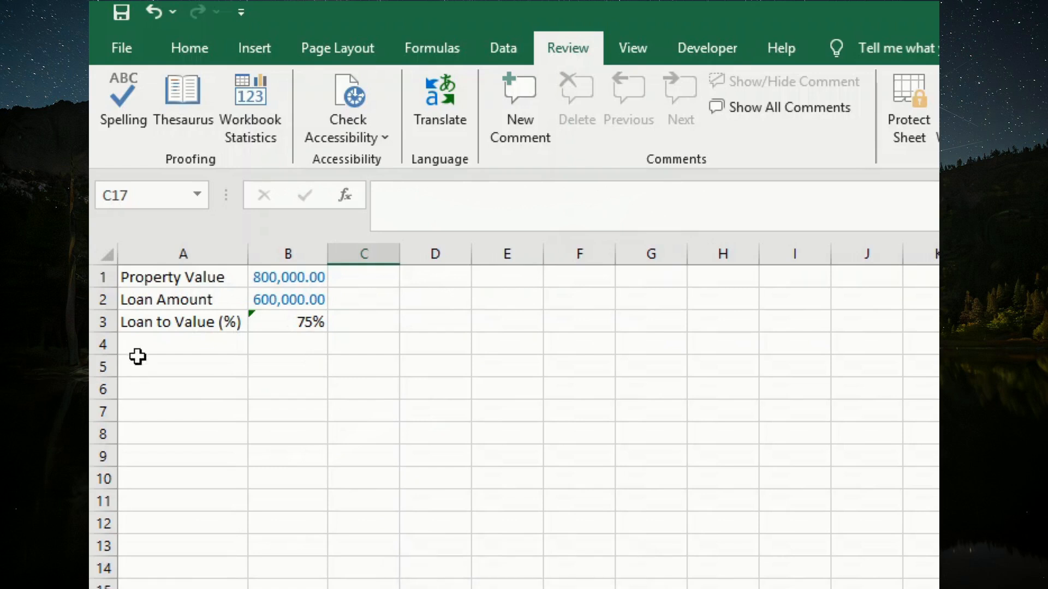
# - Insert two blank rows above the Property Value row and select cell A1
pyautogui.click(100, 278)
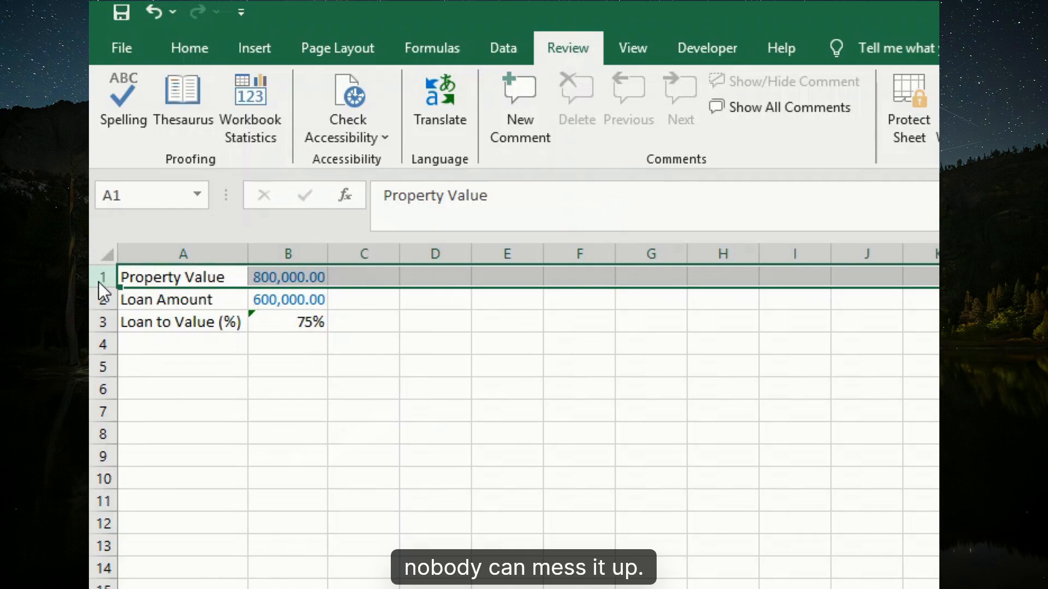
pyautogui.hotkey('ctrl', 'shift', '+')
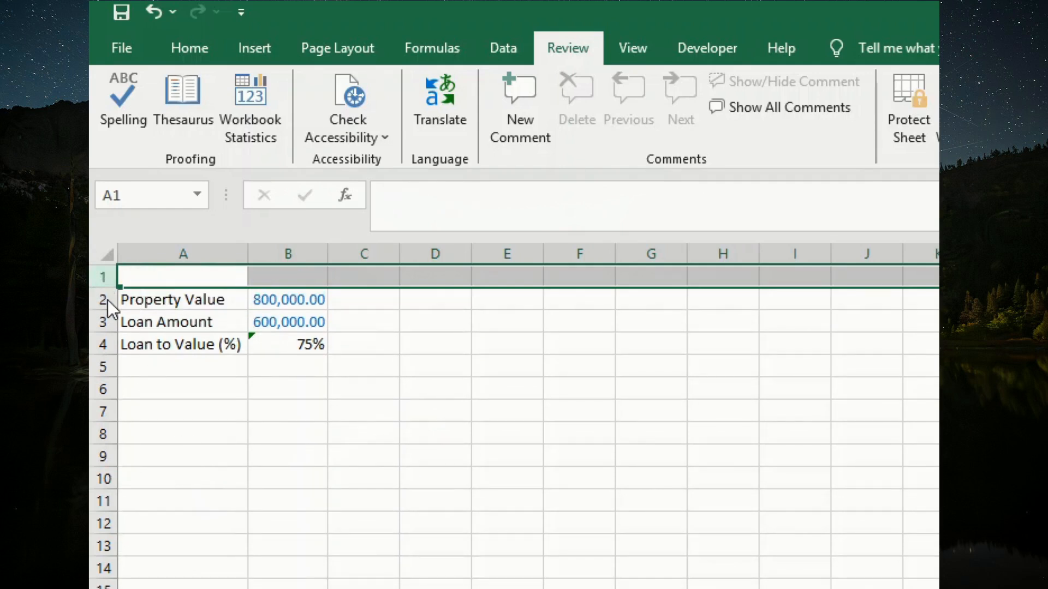
pyautogui.hotkey('ctrl', 'shift', '+')
pyautogui.click(167, 471)
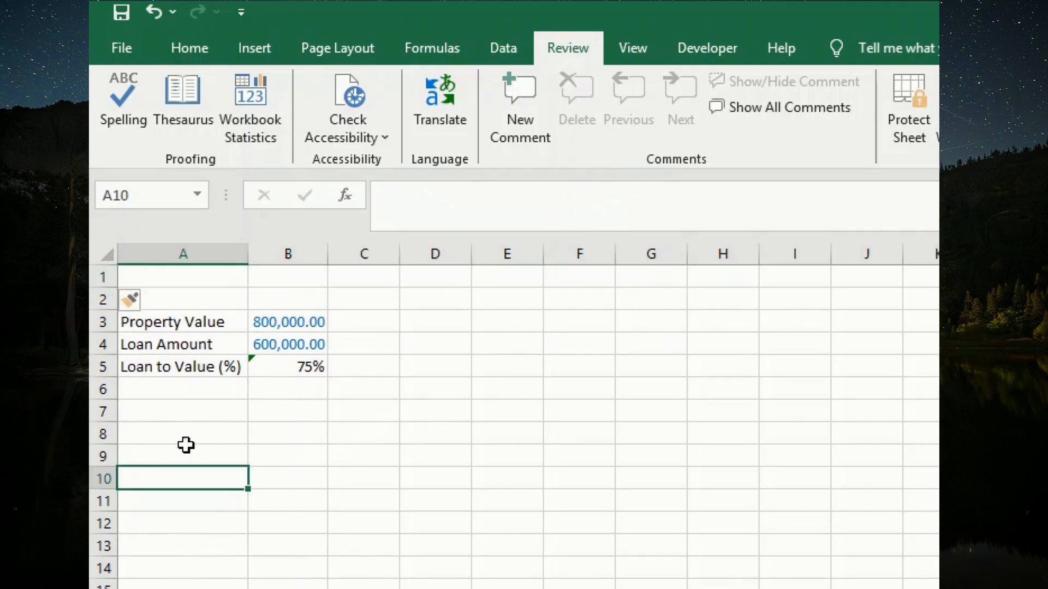
pyautogui.click(189, 282)
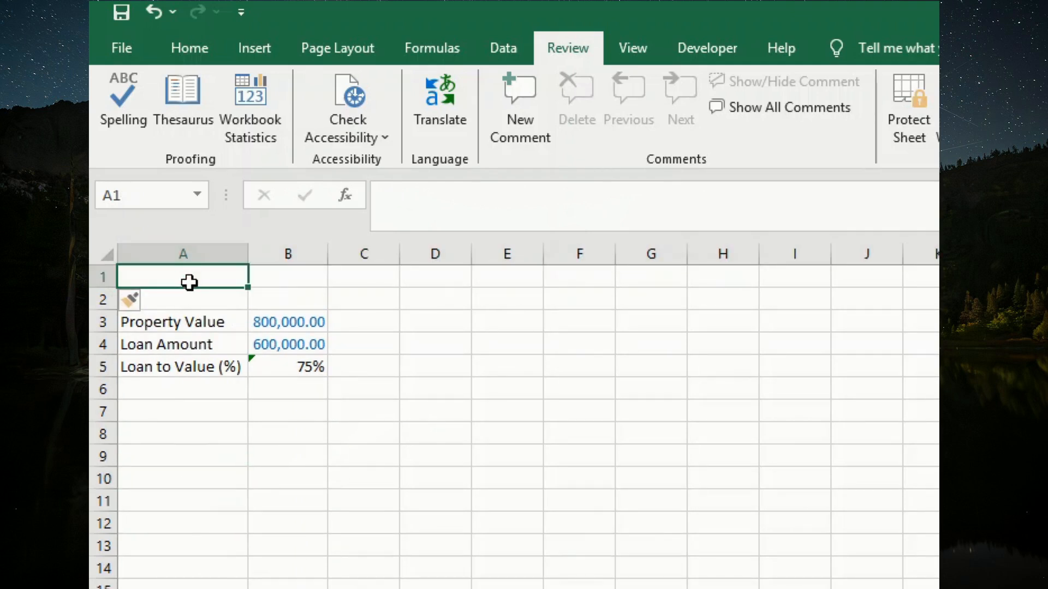
# - Enter the heading "Loan to Value Calculator" in cell A1
pyautogui.write('Loan ')
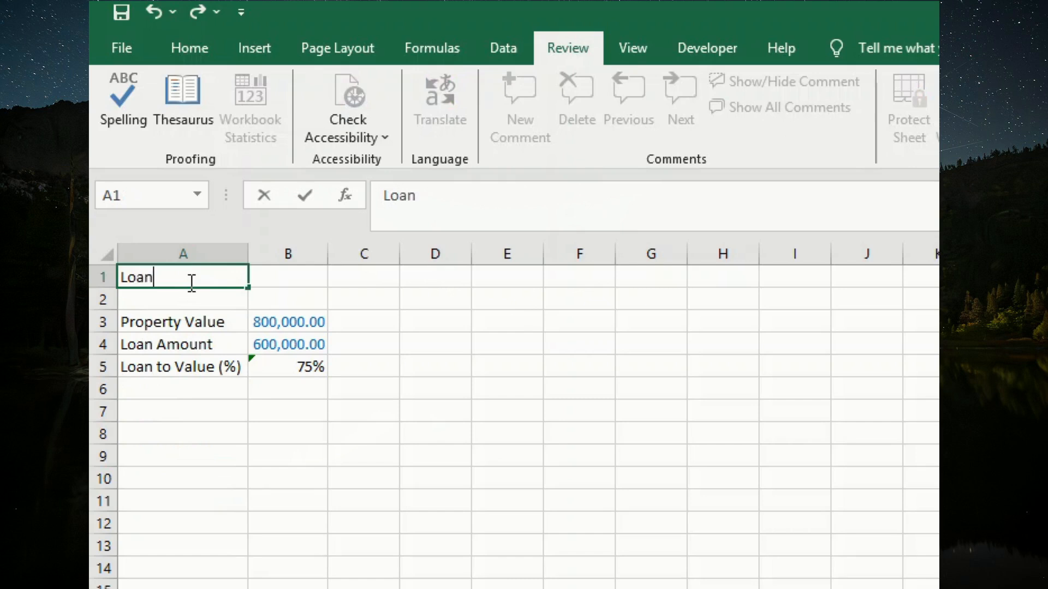
pyautogui.write('to Value ')
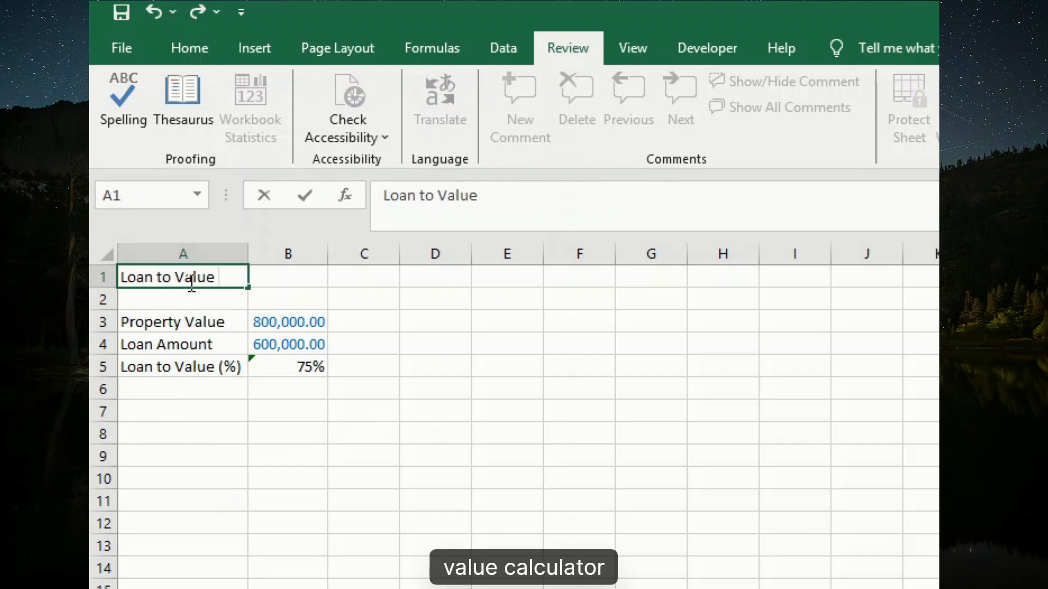
pyautogui.write('Calcul')
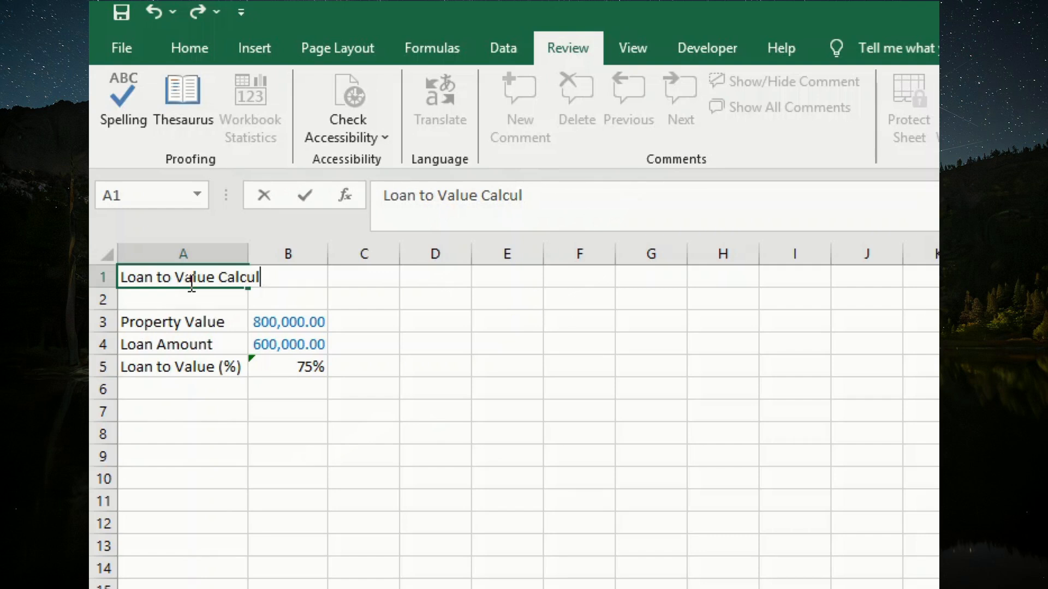
pyautogui.write('tor')
pyautogui.press('BackSpace')
pyautogui.press('BackSpace')
pyautogui.press('BackSpace')
pyautogui.press('BackSpace')
pyautogui.press('BackSpace')
pyautogui.write('ulator')
pyautogui.press('Return')
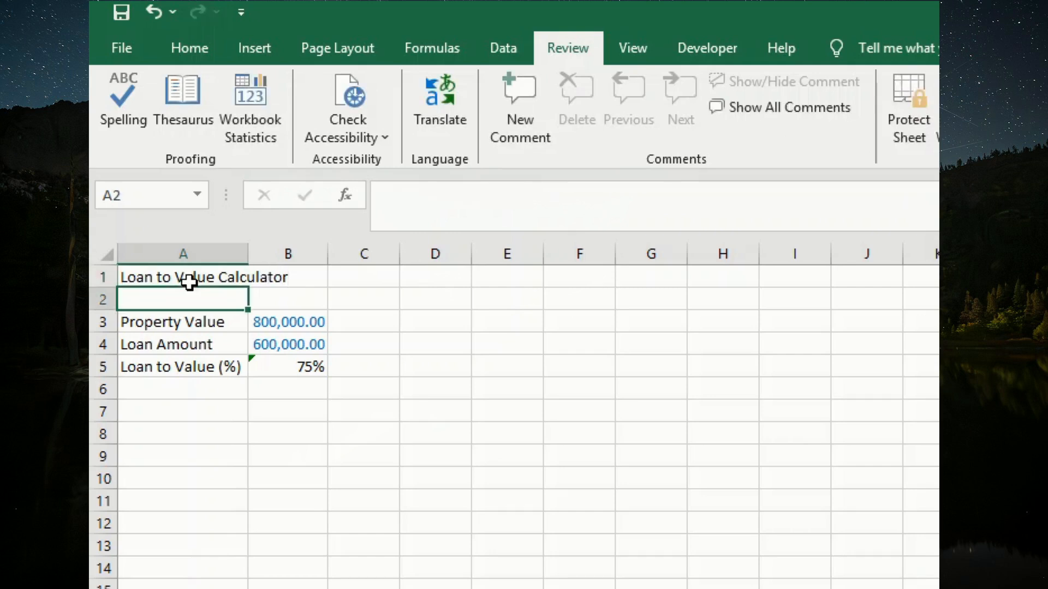
# - Merge and center the heading across A1:B2 and align it to the vertical middle
pyautogui.moveTo(181, 271); pyautogui.dragTo(287, 290)
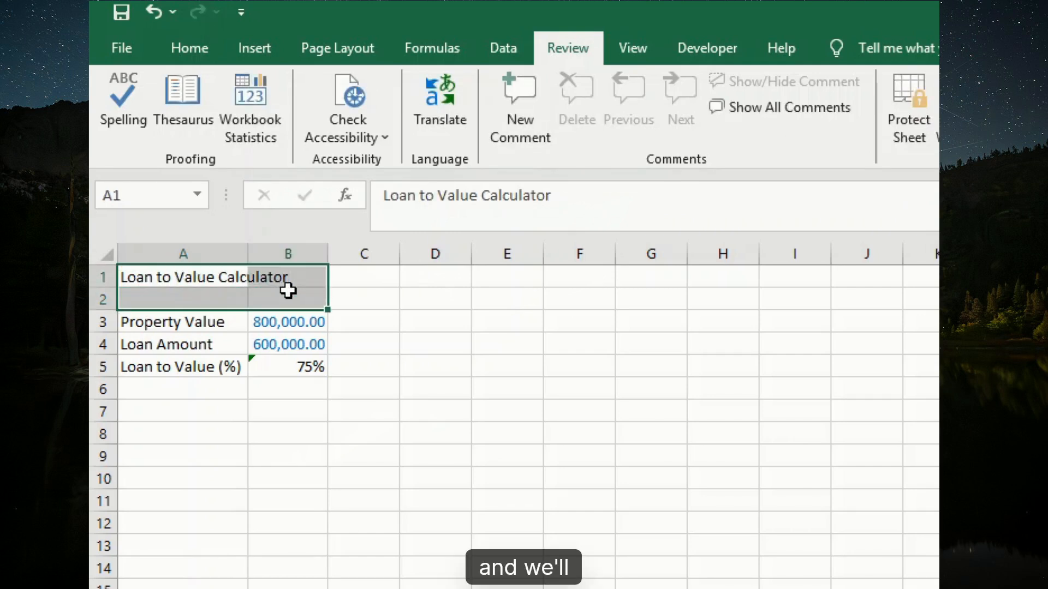
pyautogui.click(187, 45)
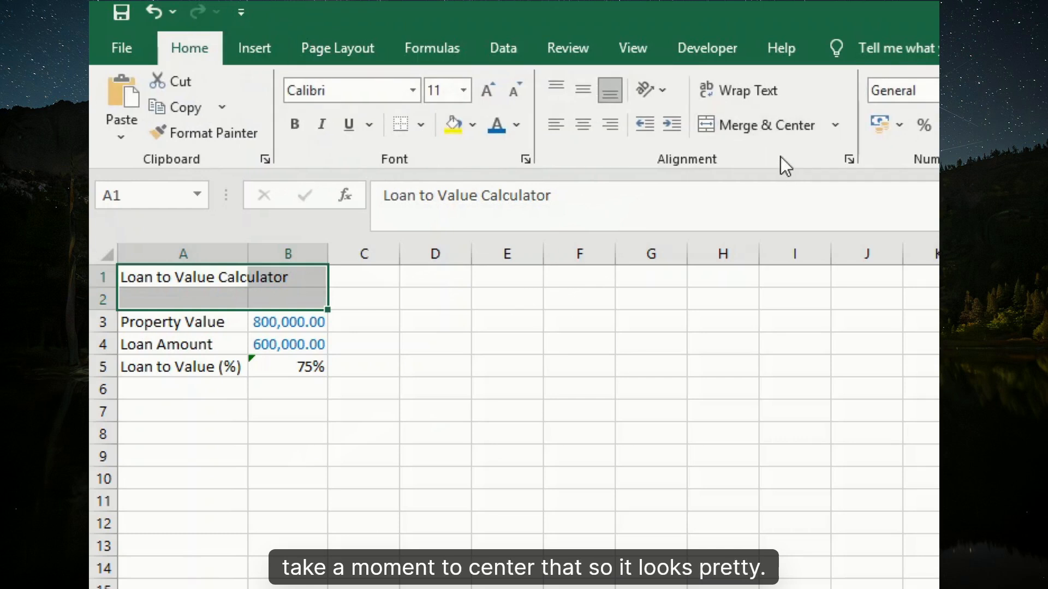
pyautogui.click(761, 128)
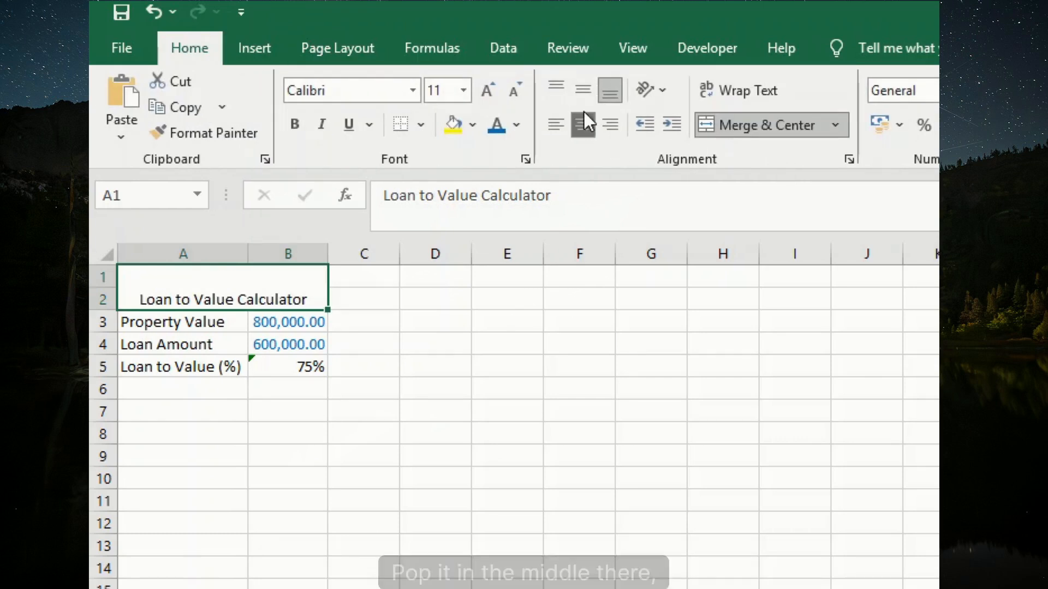
pyautogui.click(581, 86)
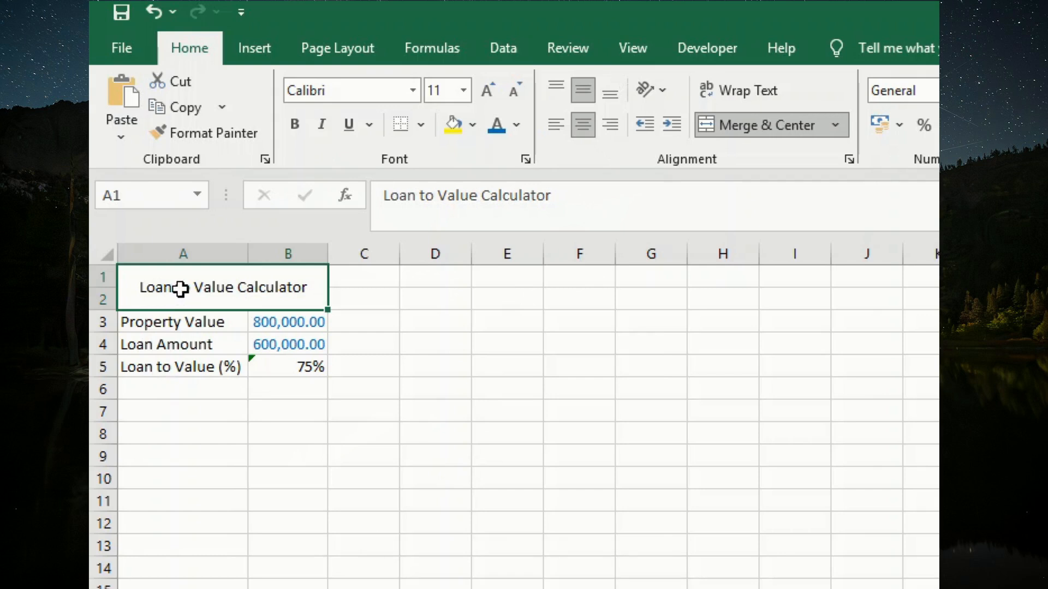
# - Set the heading's font to Anton at size 12
pyautogui.click(464, 87)
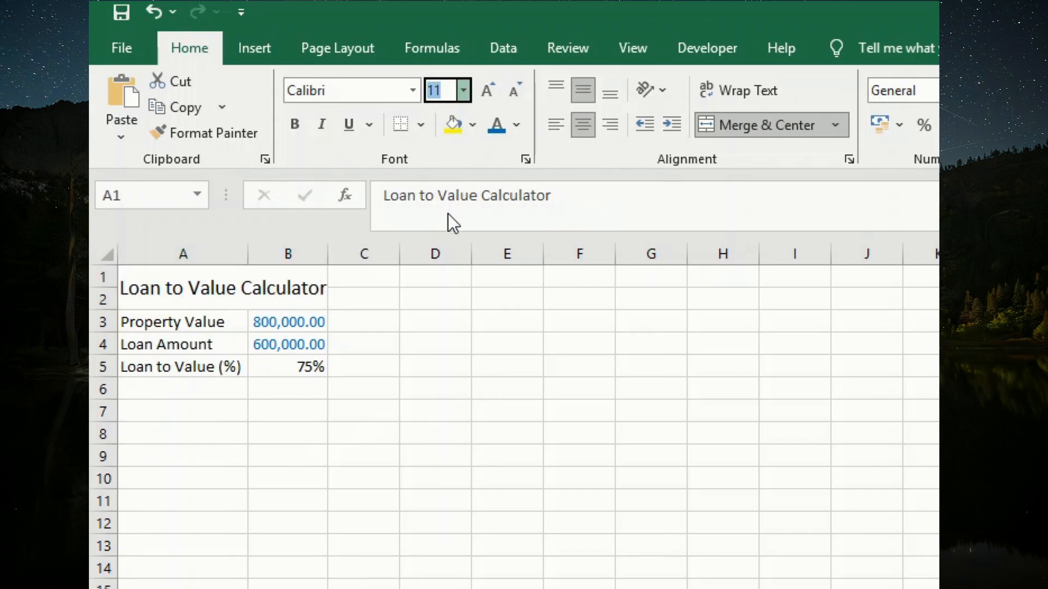
pyautogui.write('12')
pyautogui.press('Return')
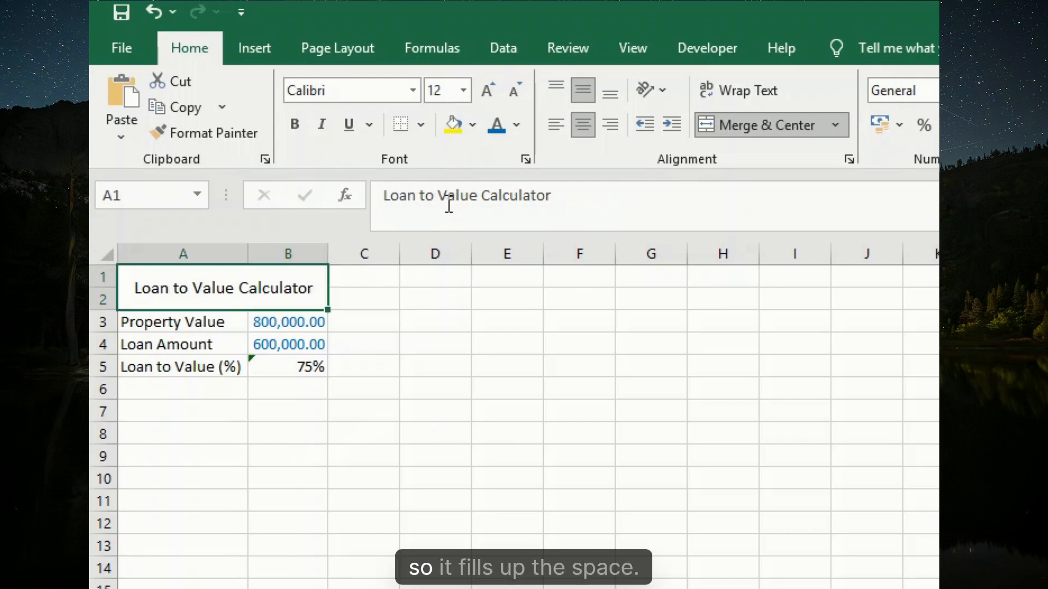
pyautogui.click(409, 93)
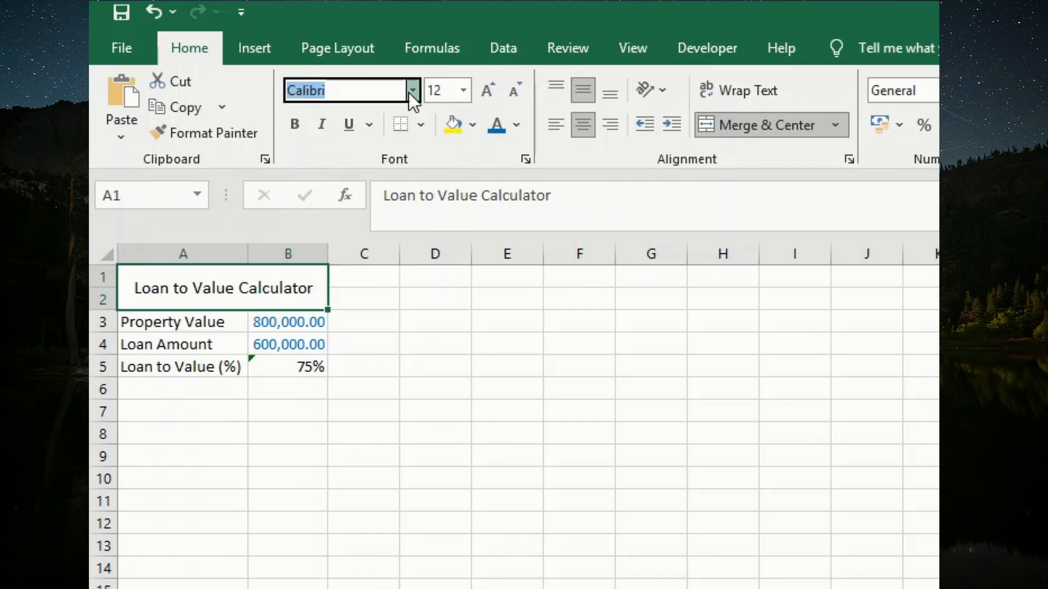
pyautogui.write('Anton')
pyautogui.press('Return')
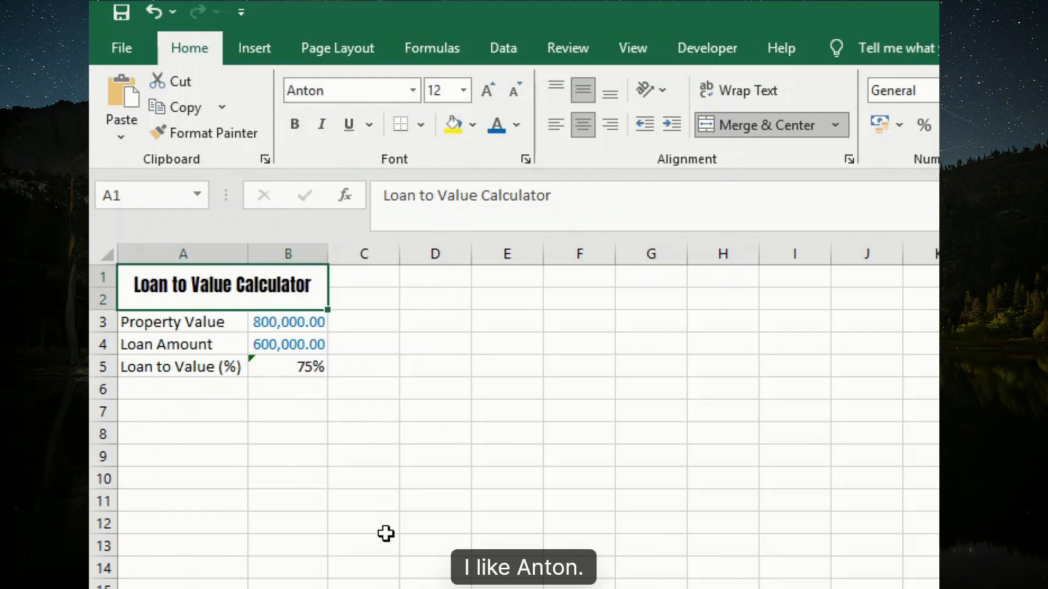
# - Change the heading's font color to dark blue and deselect it
pyautogui.click(516, 125)
pyautogui.click(650, 325)
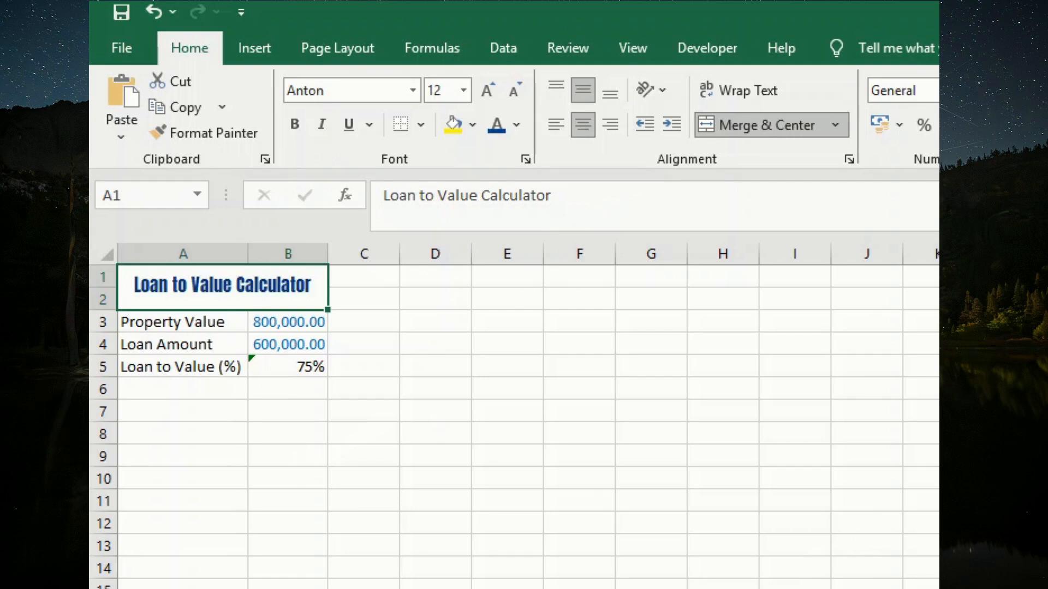
pyautogui.click(654, 583)
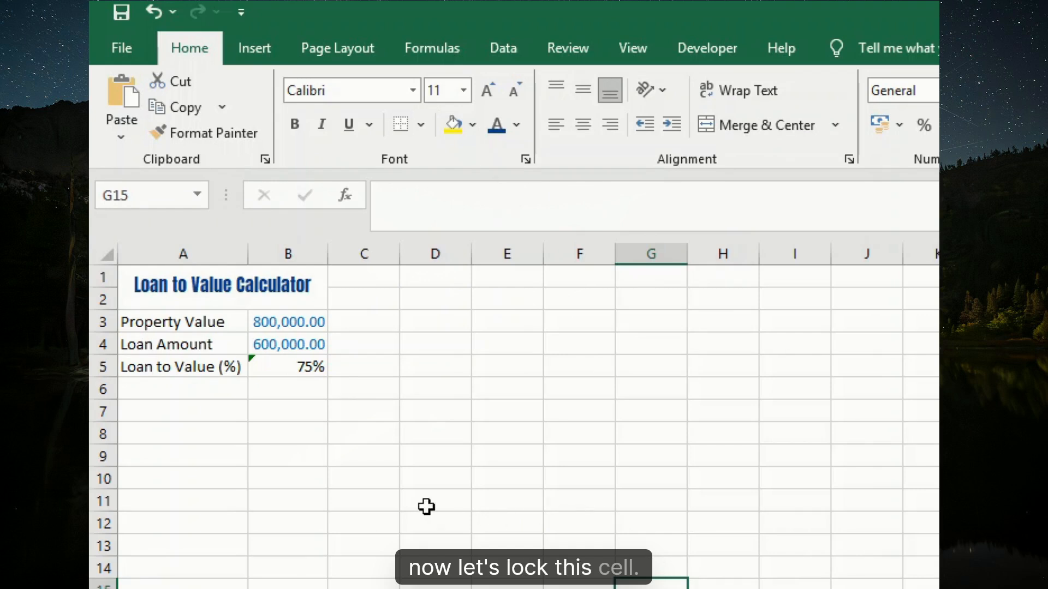
# - Make sure all cells in the sheet are unlocked, and lock only the loan-to-value result cell B5
pyautogui.hotkey('ctrl', 'a')
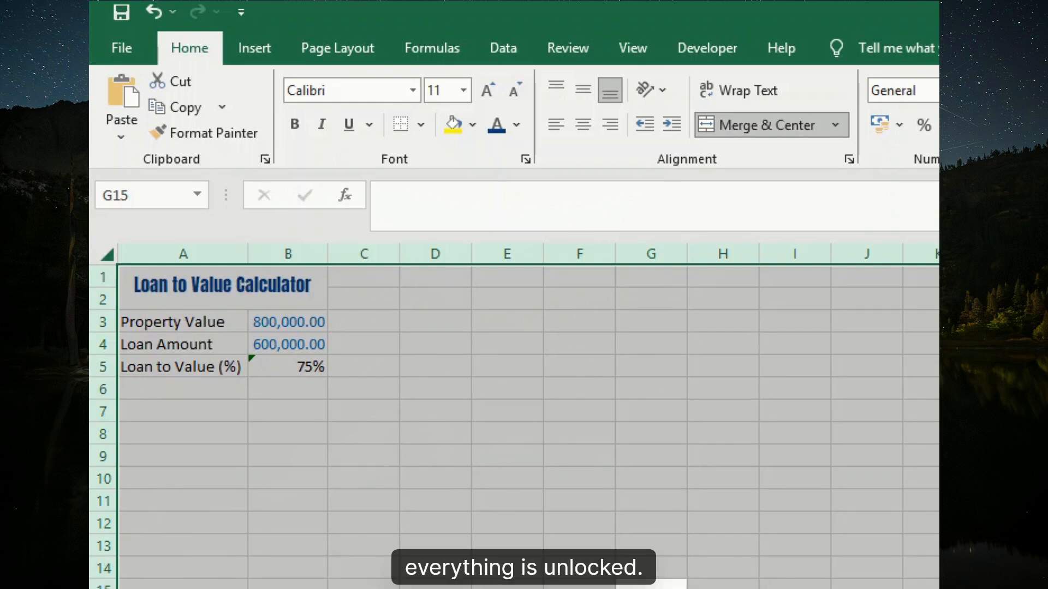
pyautogui.click(424, 440)
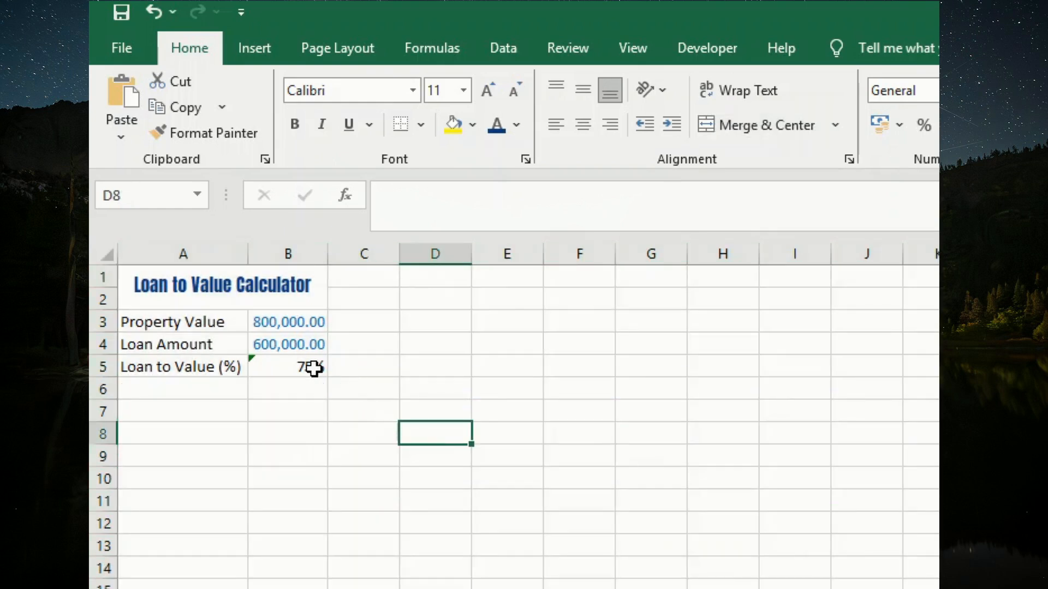
pyautogui.click(312, 367)
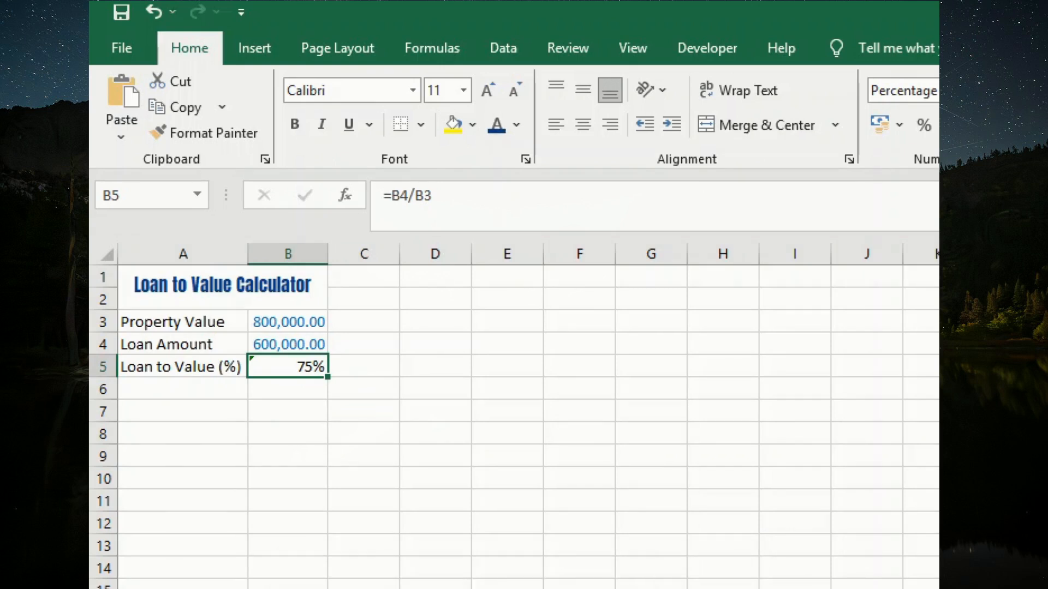
# - Select the whole worksheet and turn on sheet protection
pyautogui.click(463, 368)
pyautogui.hotkey('ctrl', 'a')
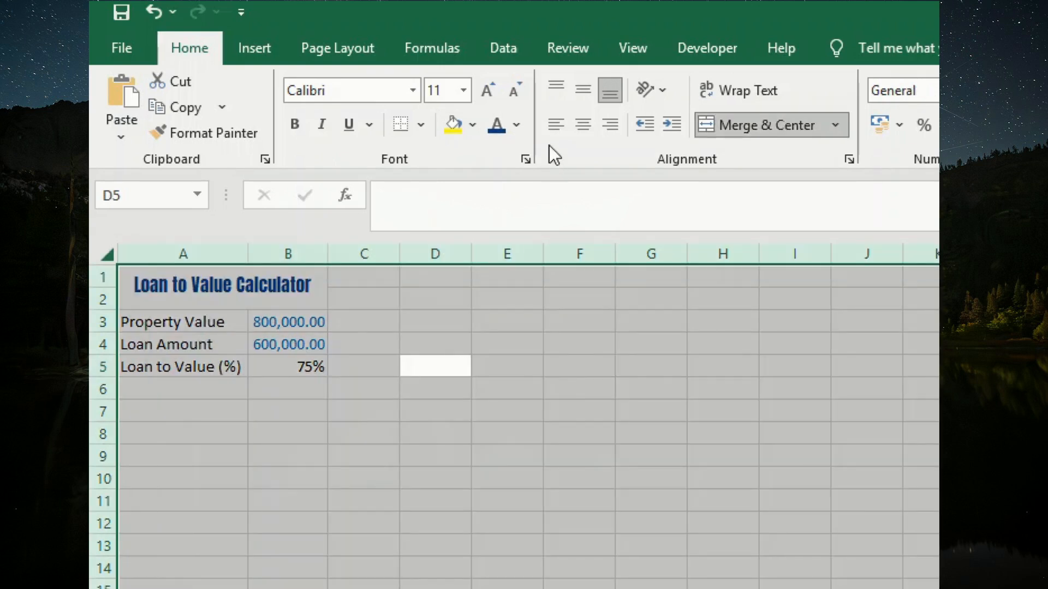
pyautogui.click(558, 47)
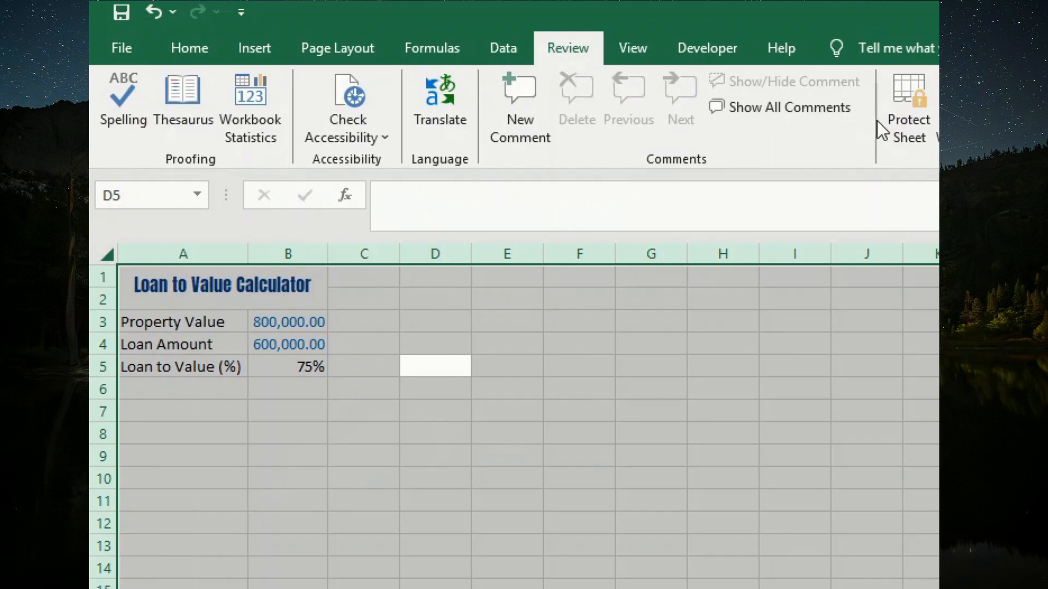
pyautogui.click(898, 94)
pyautogui.press('Return')
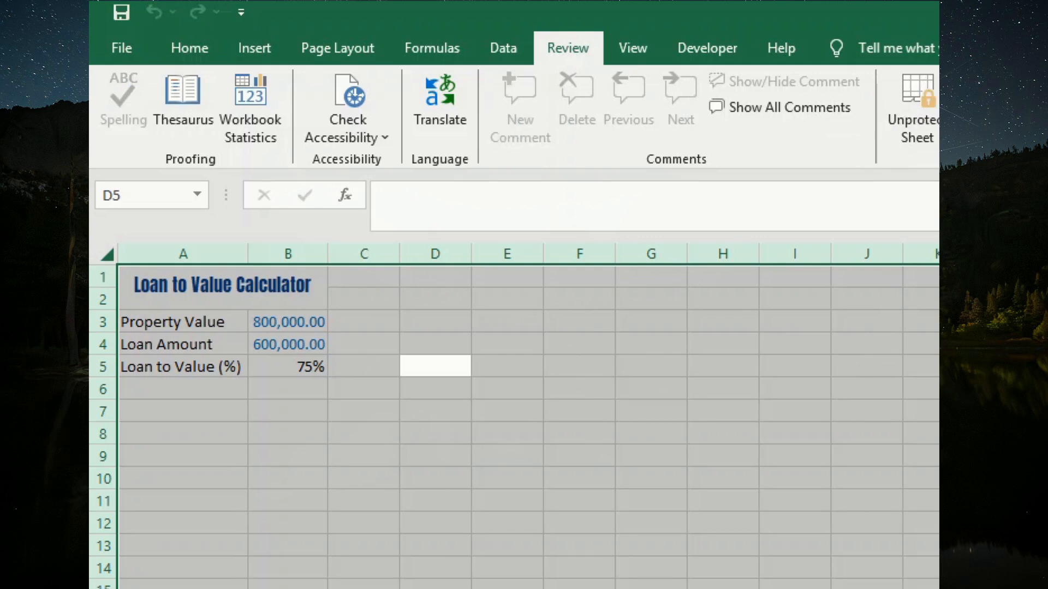
# - Try to edit the locked loan-to-value result in B5 to test the protection
pyautogui.click(323, 441)
pyautogui.click(342, 392)
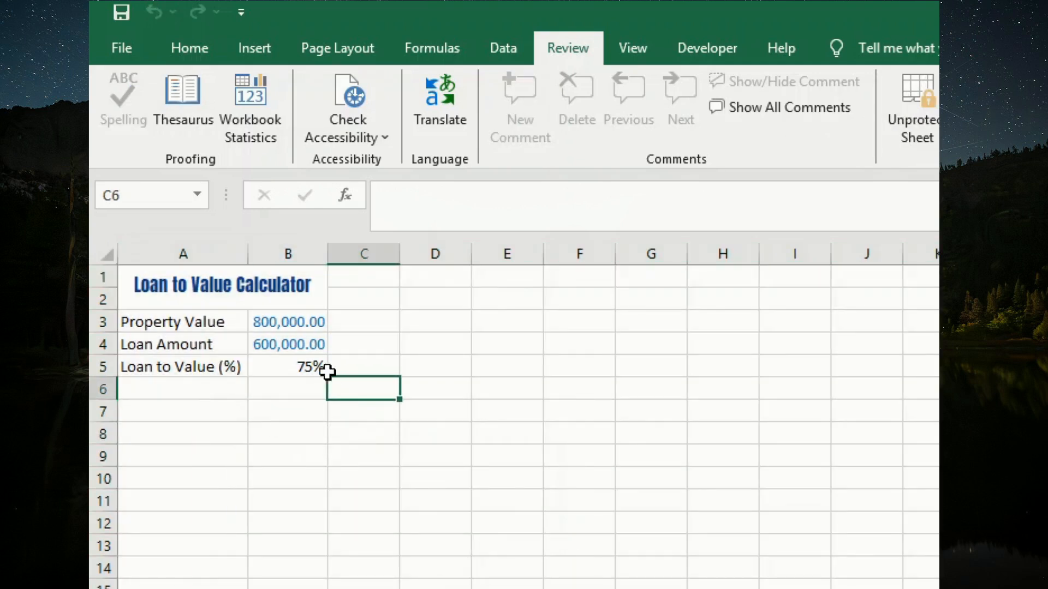
pyautogui.doubleClick(310, 365)
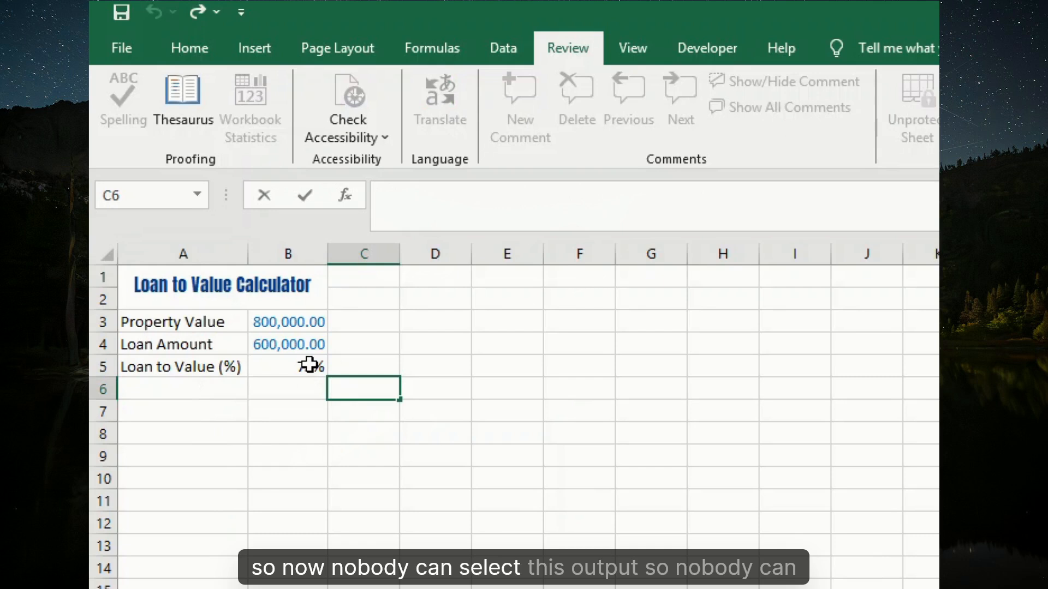
# - Test the calculator by entering 1000000 as the property value in B3 and 700000 as the loan amount in B4
pyautogui.click(288, 316)
pyautogui.write('1')
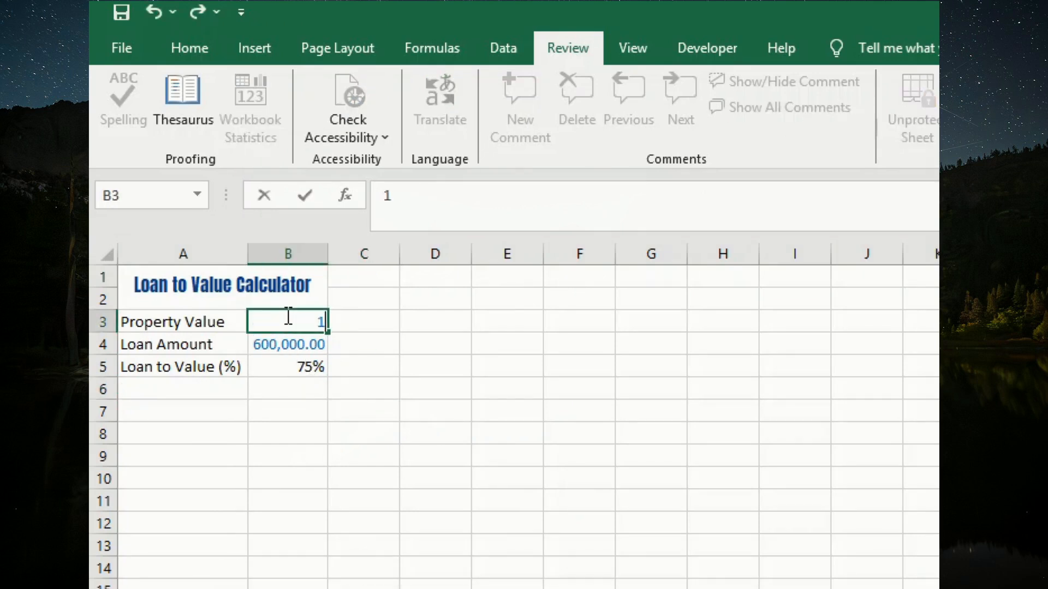
pyautogui.write('000000')
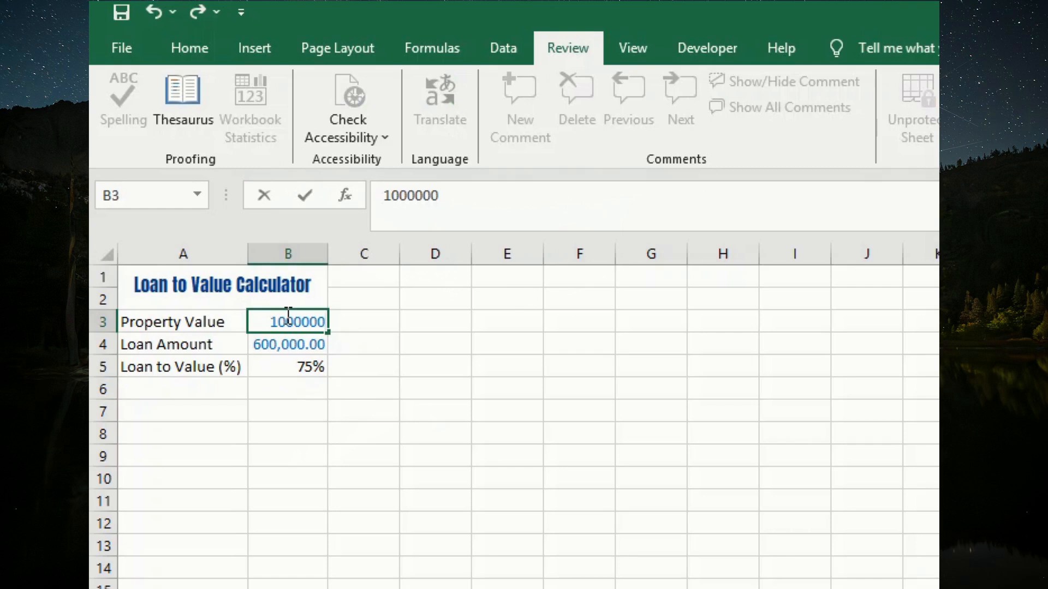
pyautogui.press('Return')
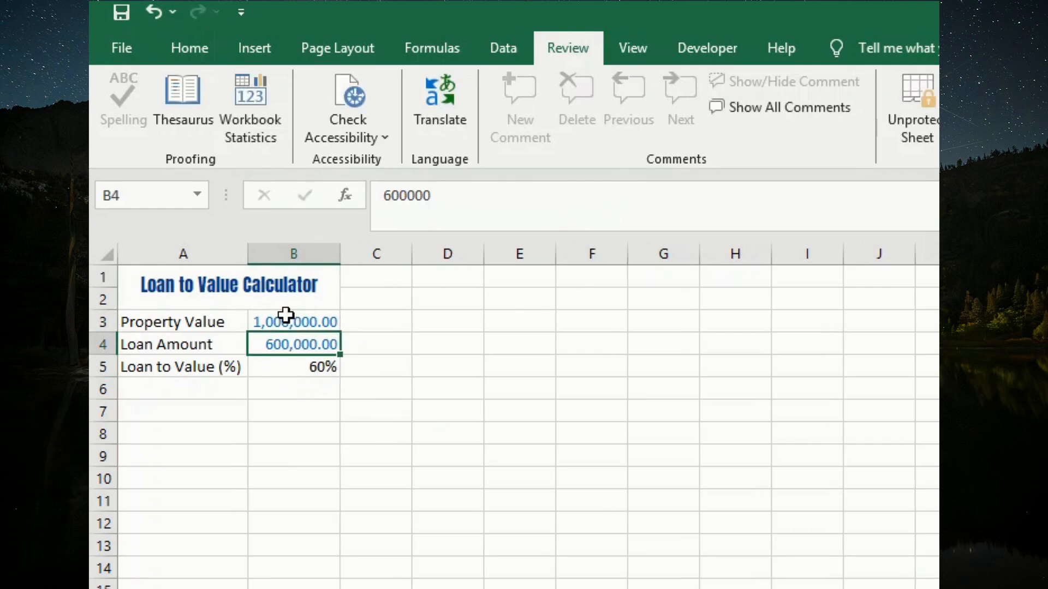
pyautogui.write('700,000')
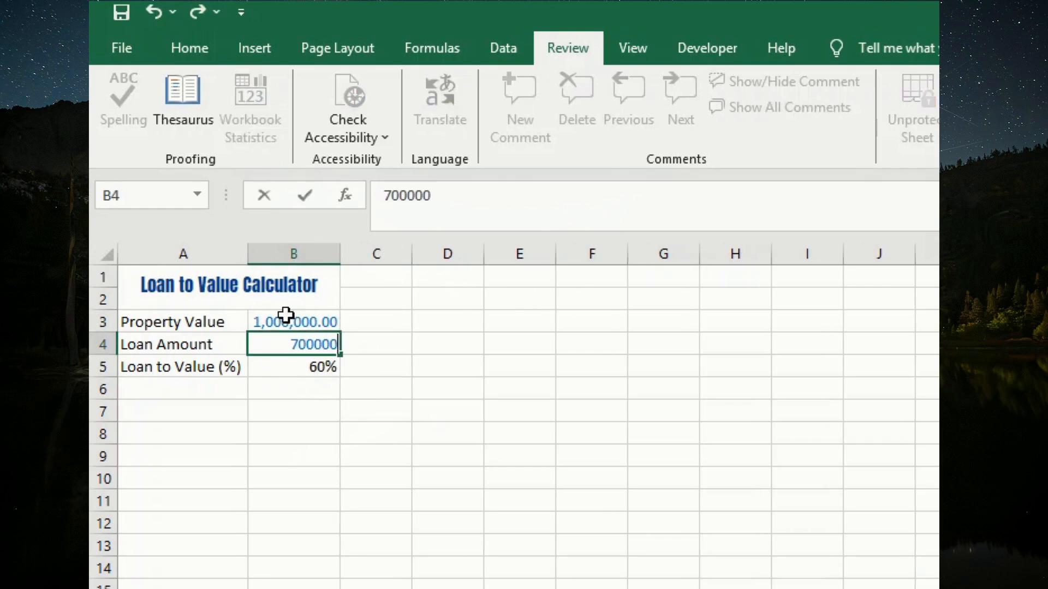
pyautogui.press('Return')
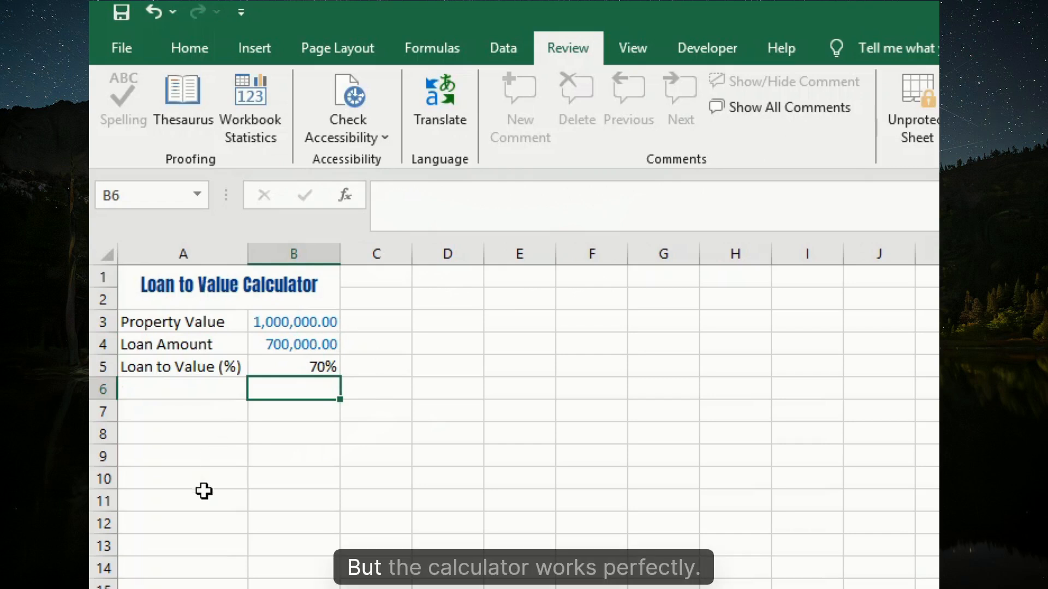